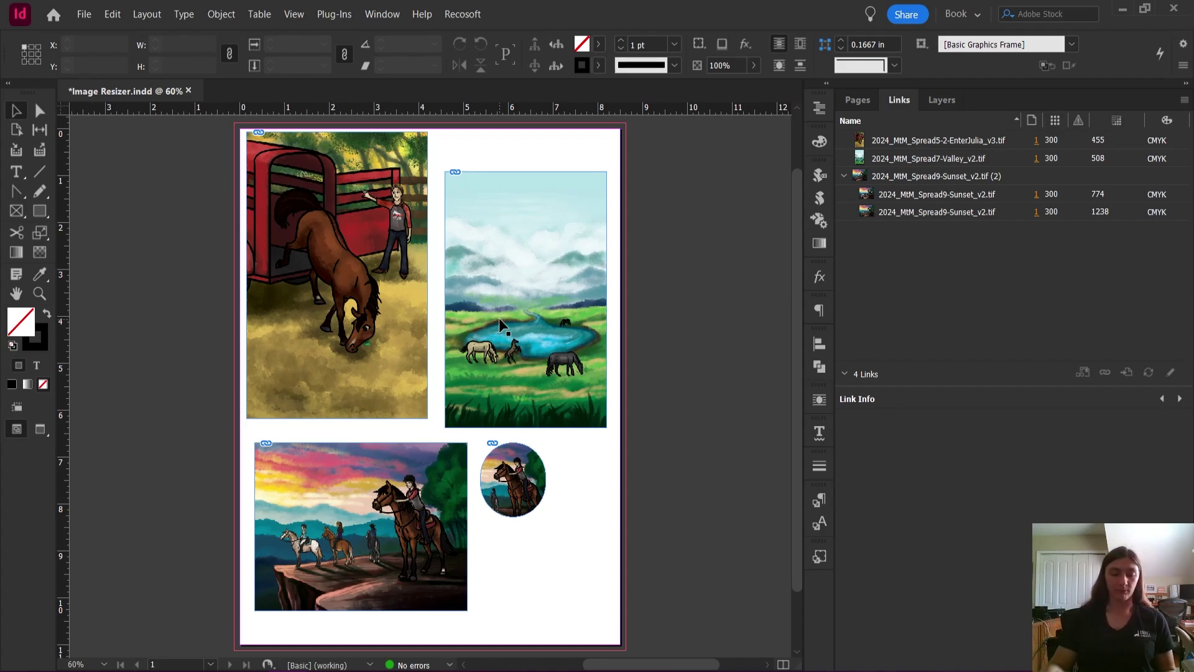
Show the Link Info for 2024_MtM_Spread9-Sunset_v2.tif, a 130.1 MB TIFF placed twice
{"action": "key", "text": "super+equal"}
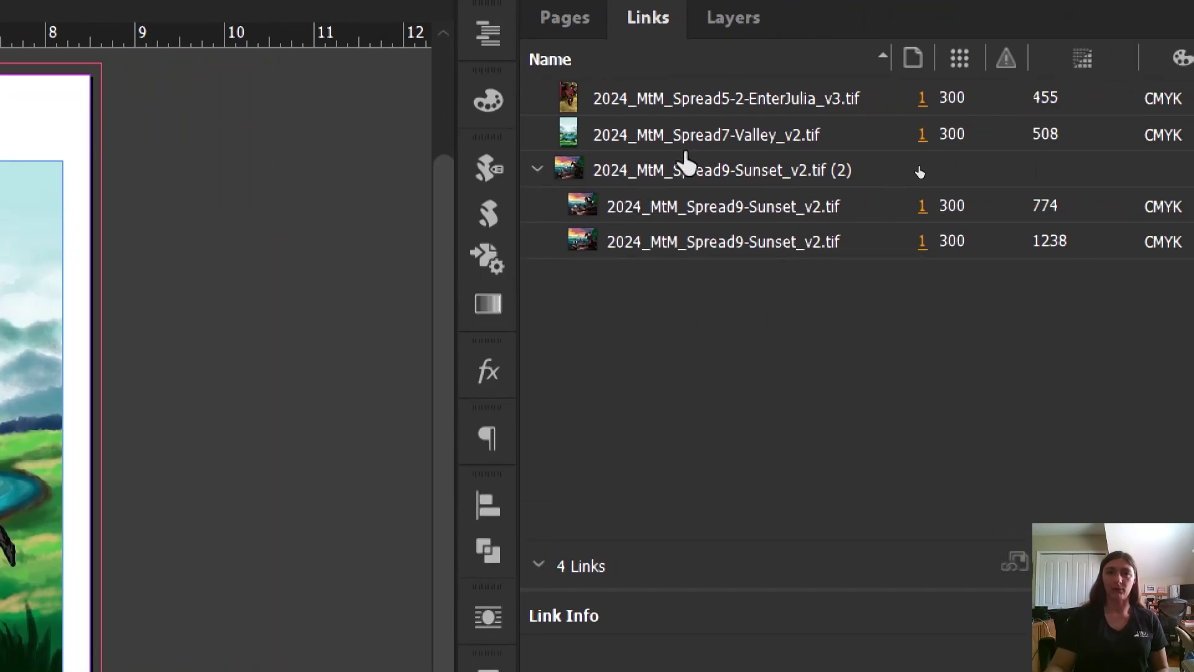
{"action": "left_click", "coordinate": [692, 170]}
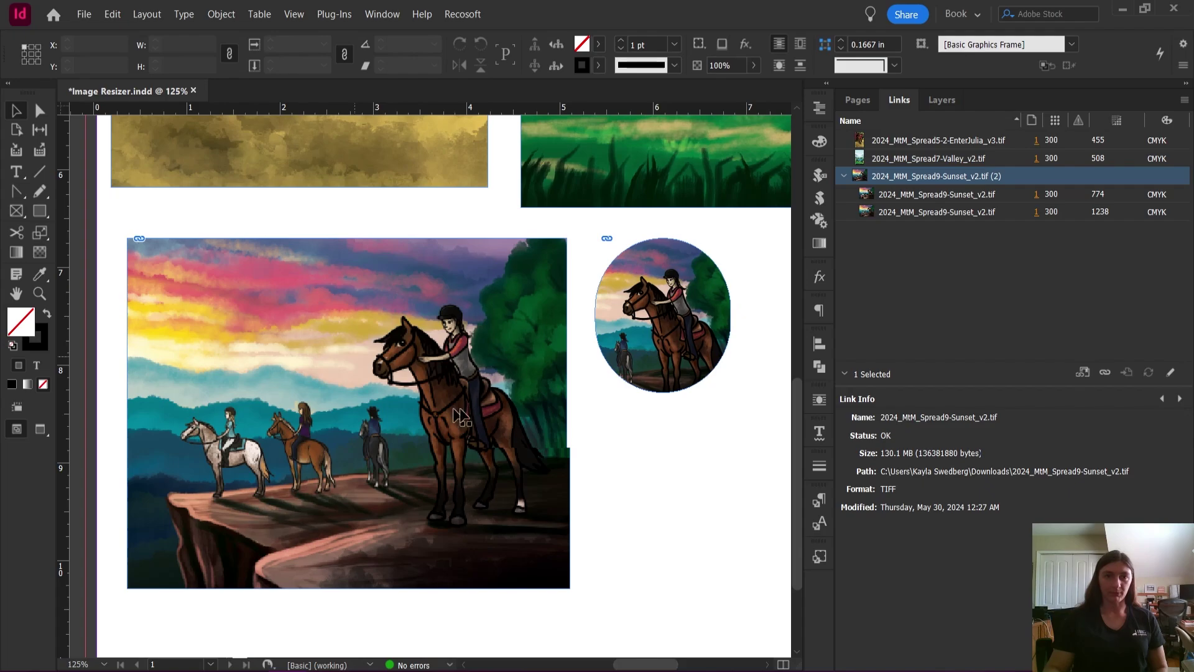
{"action": "left_click", "coordinate": [397, 371]}
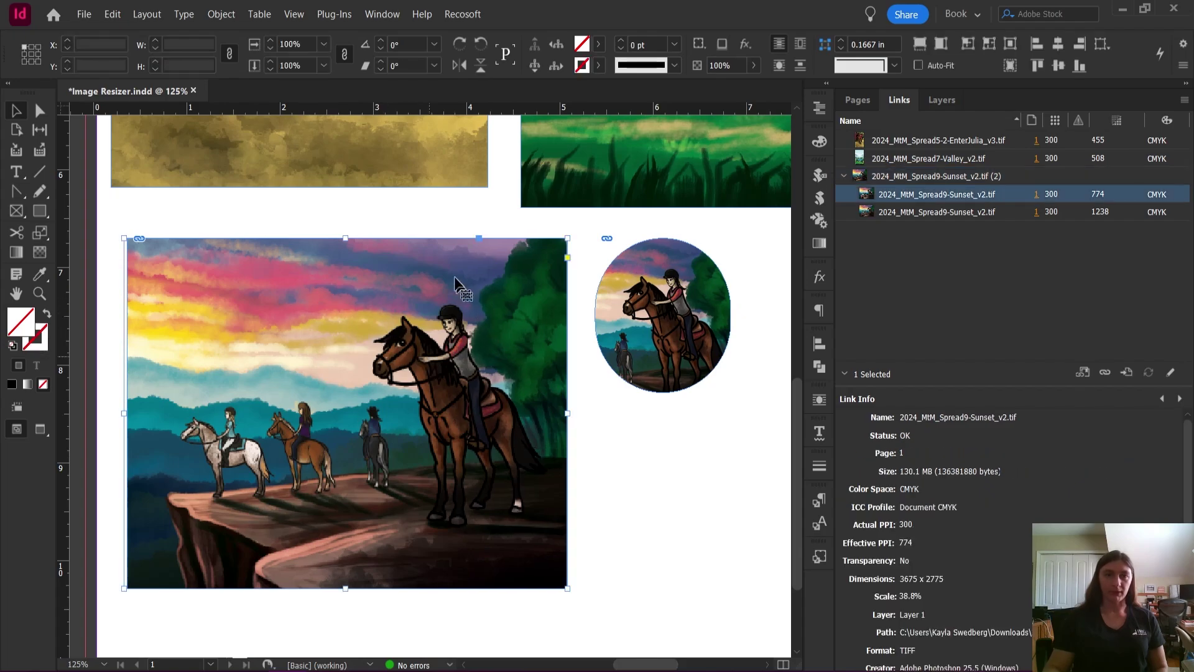
{"action": "left_click", "coordinate": [647, 322]}
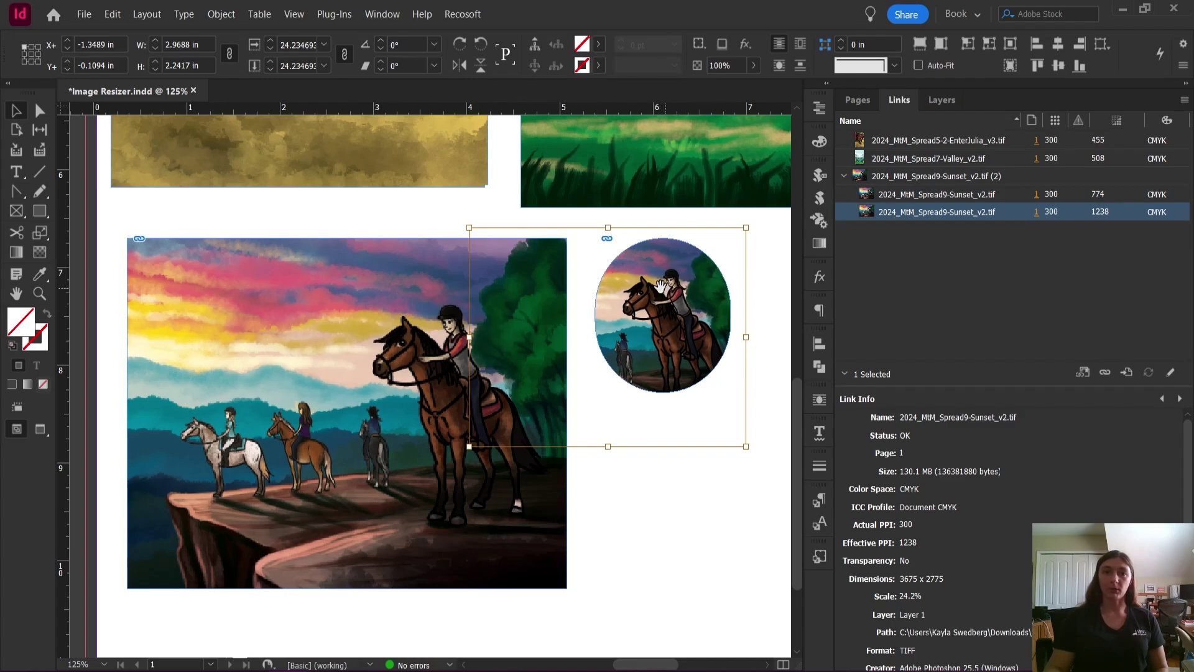
{"action": "left_click", "coordinate": [311, 356]}
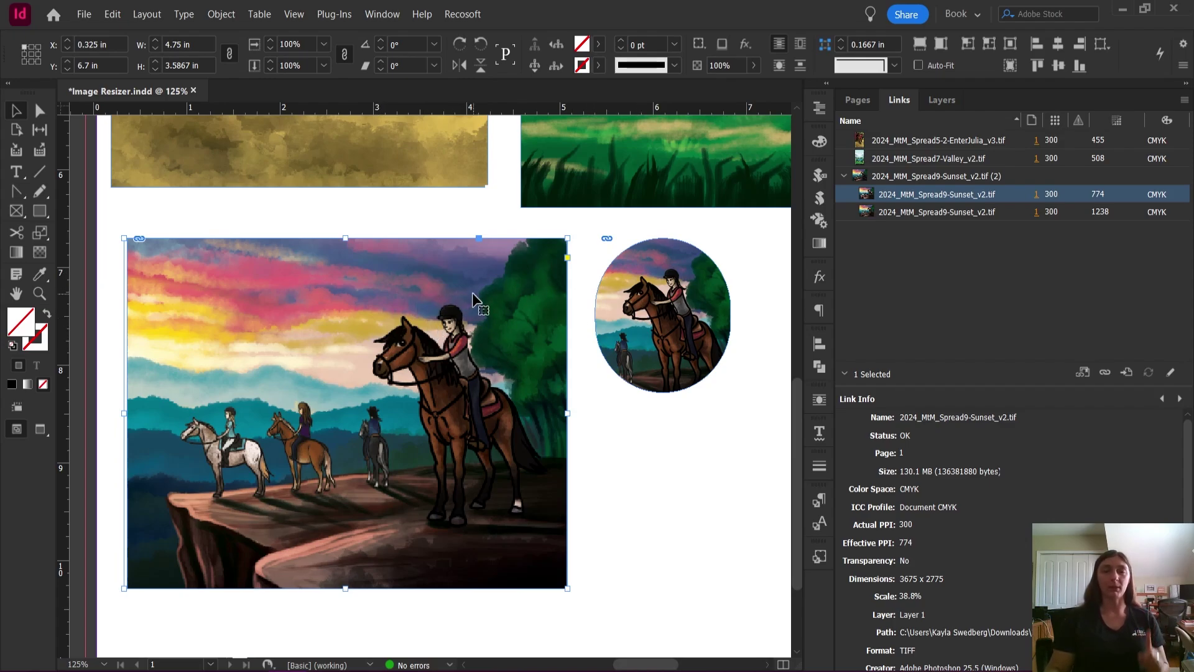
{"action": "left_click", "coordinate": [622, 426]}
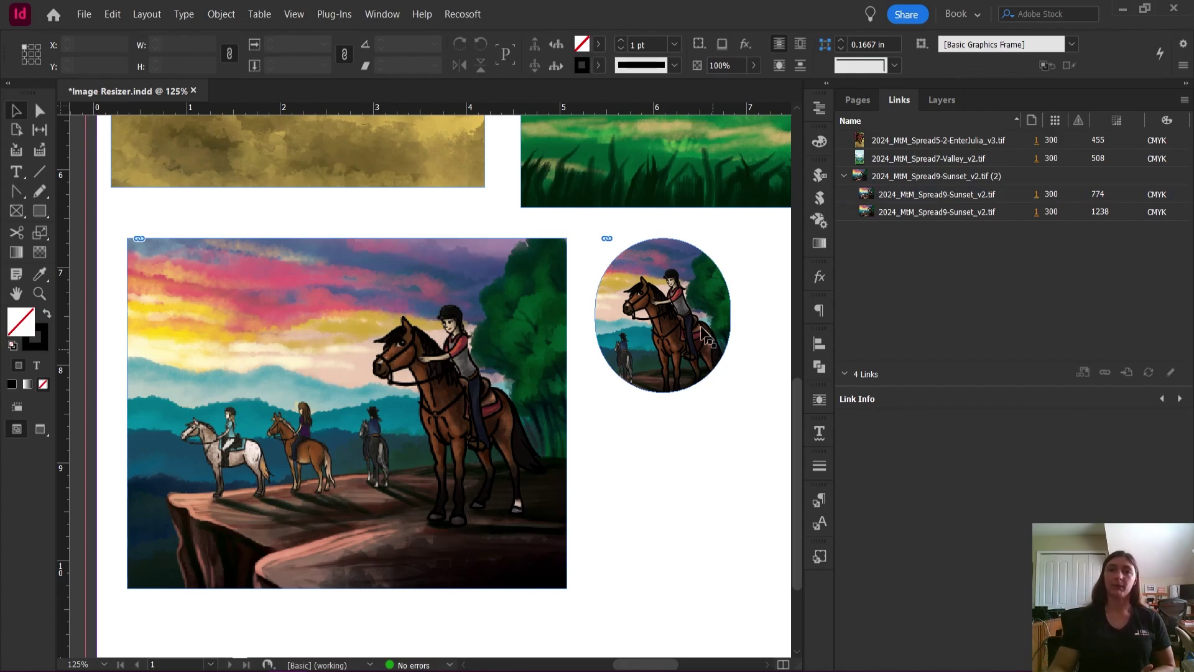
{"action": "left_click", "coordinate": [529, 282]}
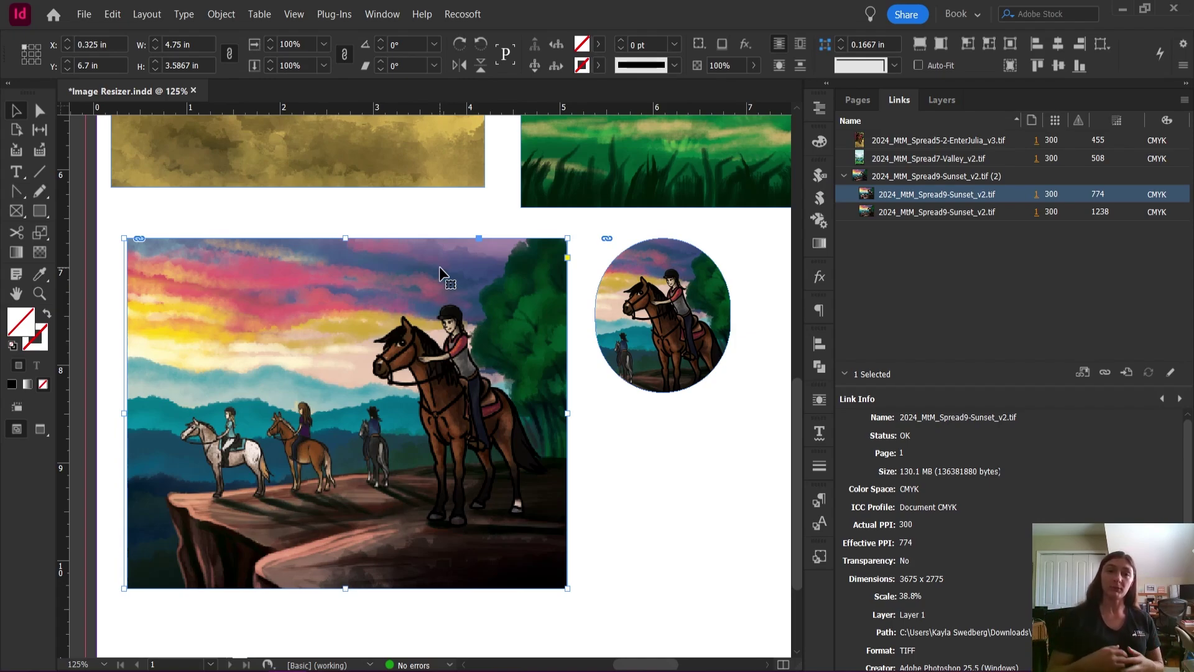
{"action": "left_click", "coordinate": [642, 328]}
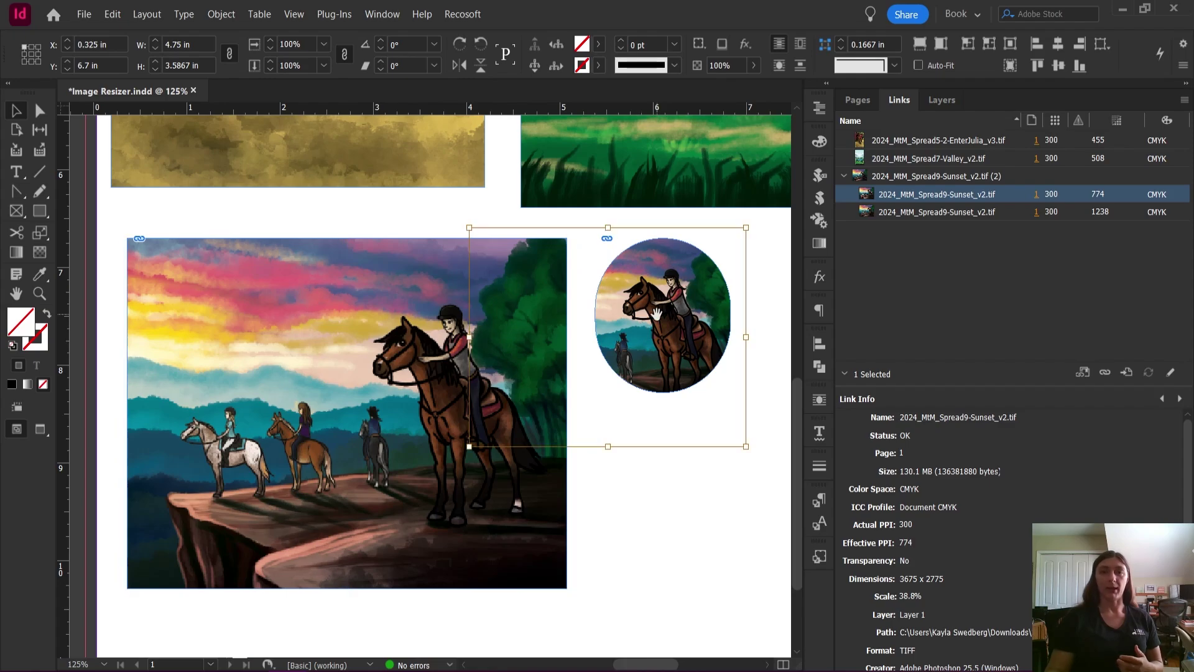
{"action": "left_click", "coordinate": [613, 544]}
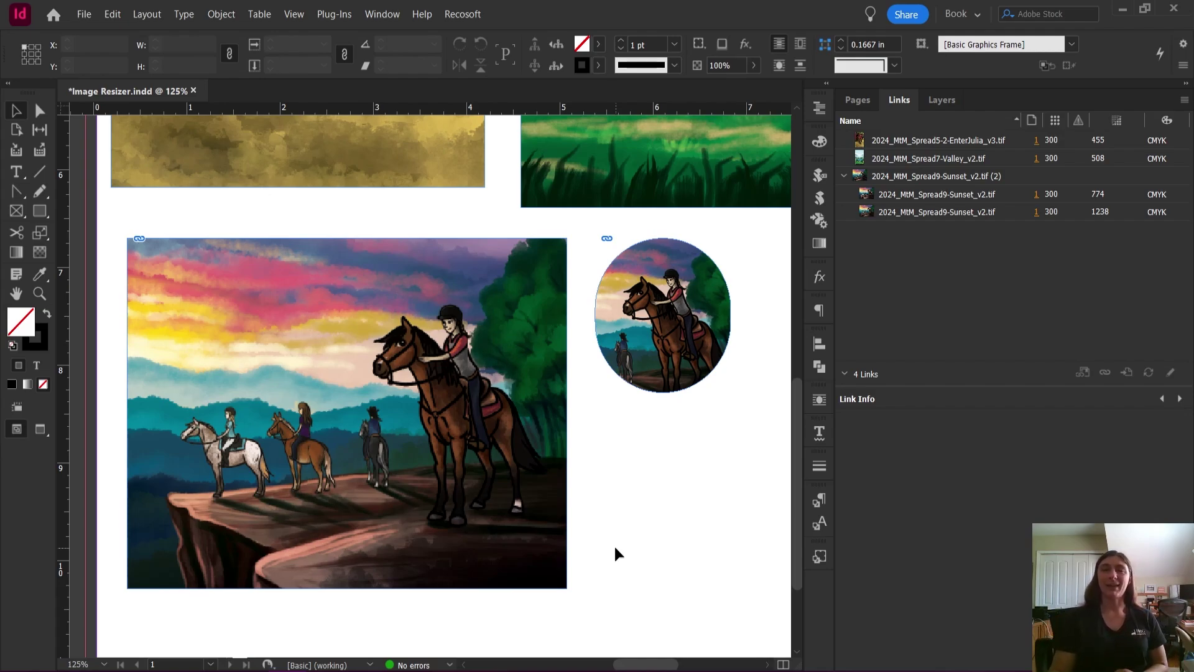
Browse the id-tasker.com ID-Tasker page down to the Download ID-Tasker CC/CS6 buttons and back
{"action": "left_click", "coordinate": [390, 661]}
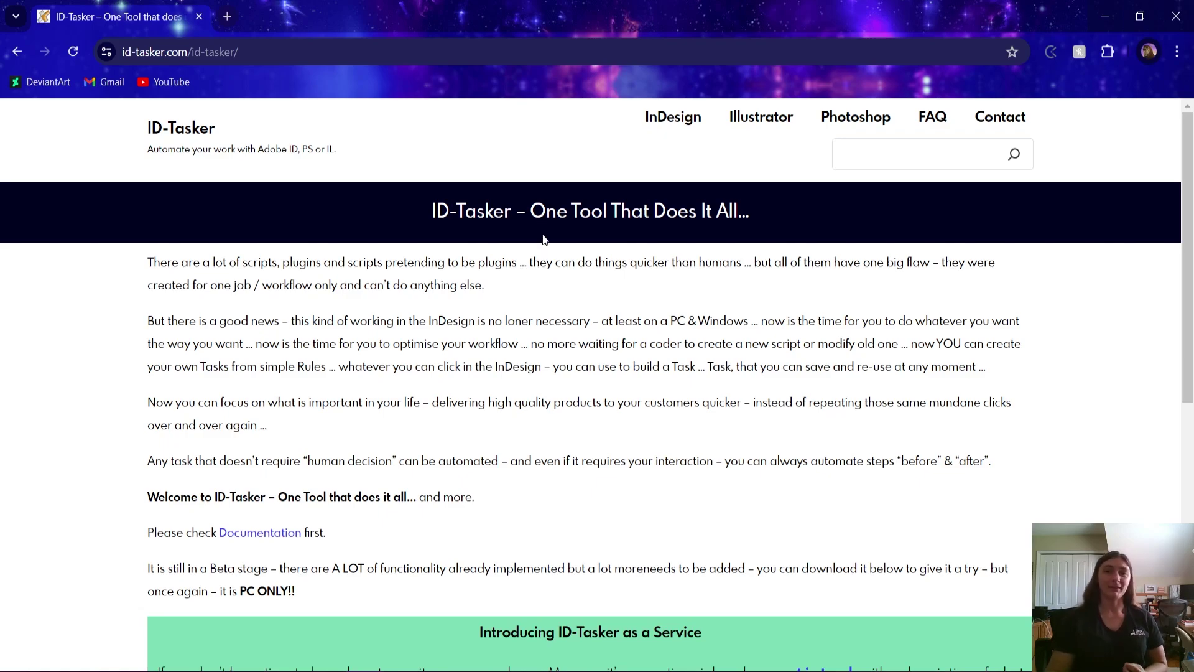
{"action": "scroll", "coordinate": [584, 328], "scroll_direction": "down", "scroll_amount": 6}
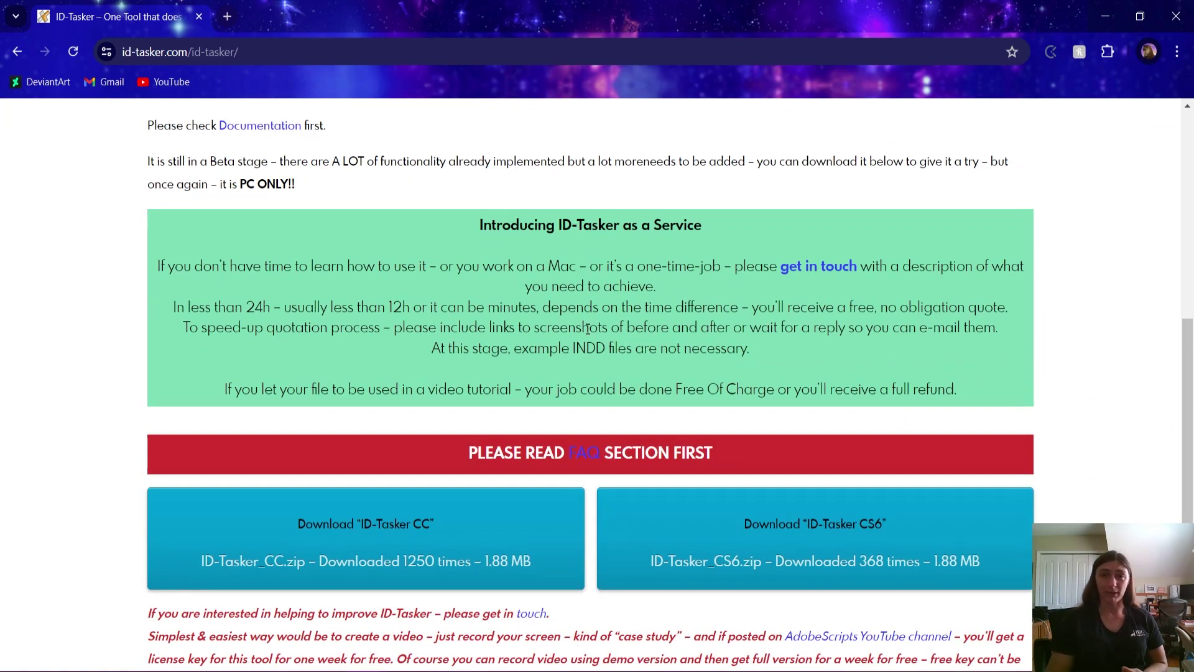
{"action": "scroll", "coordinate": [587, 328], "scroll_direction": "down", "scroll_amount": 2}
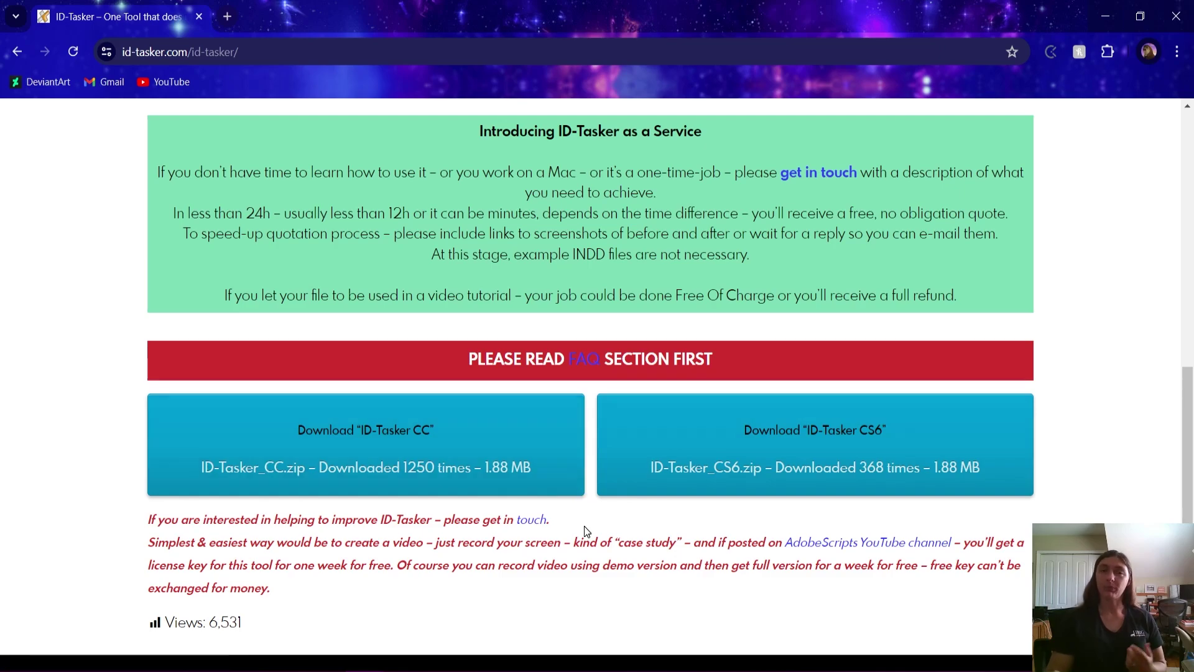
{"action": "scroll", "coordinate": [584, 530], "scroll_direction": "up", "scroll_amount": 8}
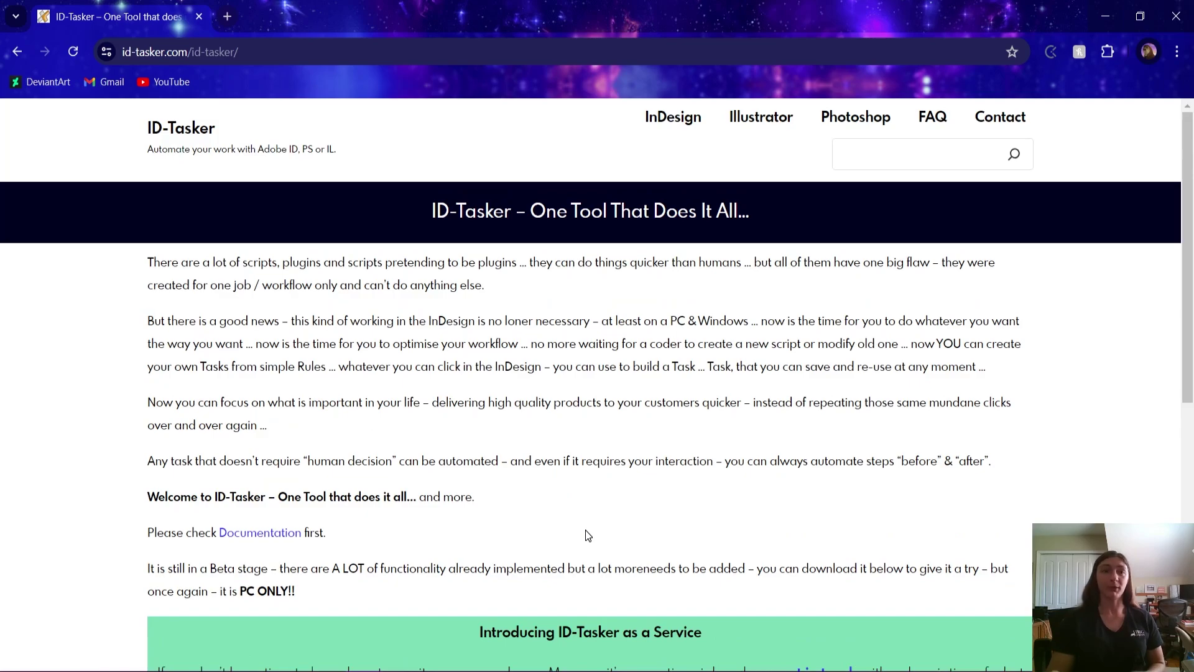
{"action": "scroll", "coordinate": [558, 486], "scroll_direction": "down", "scroll_amount": 4}
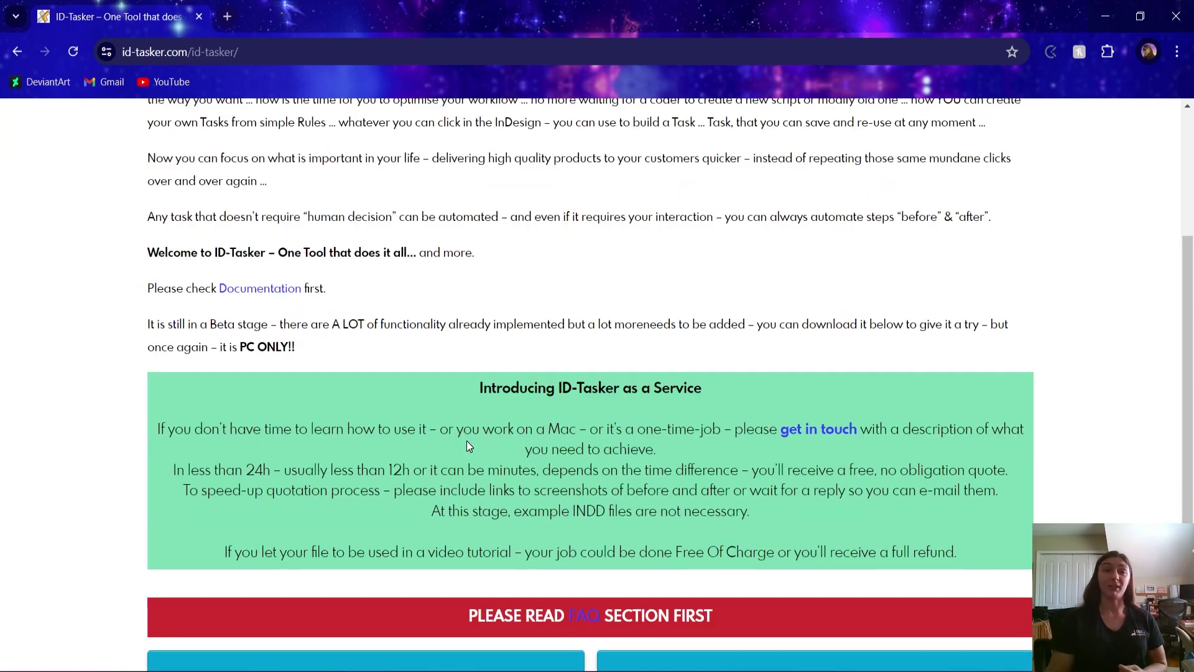
{"action": "scroll", "coordinate": [492, 442], "scroll_direction": "down", "scroll_amount": 4}
{"action": "scroll", "coordinate": [502, 441], "scroll_direction": "up", "scroll_amount": 8}
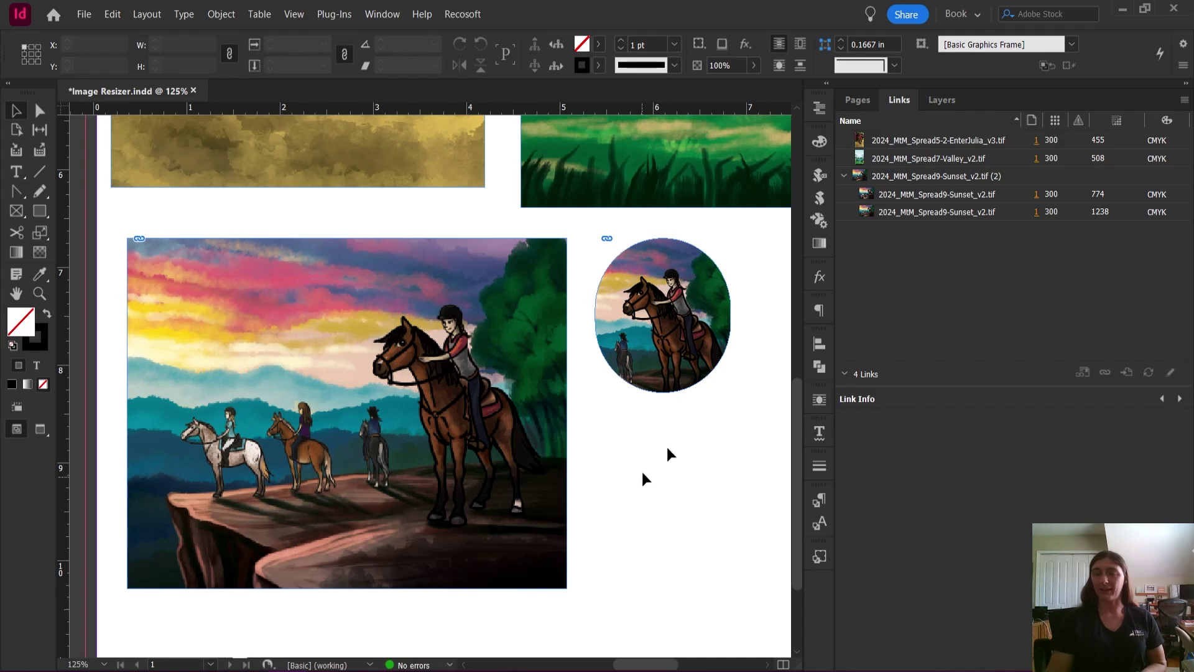
Launch ID-Tasker_CC.exe from the Scripts panel, allowing the security warning and dismissing the Reminder
{"action": "left_click", "coordinate": [825, 199]}
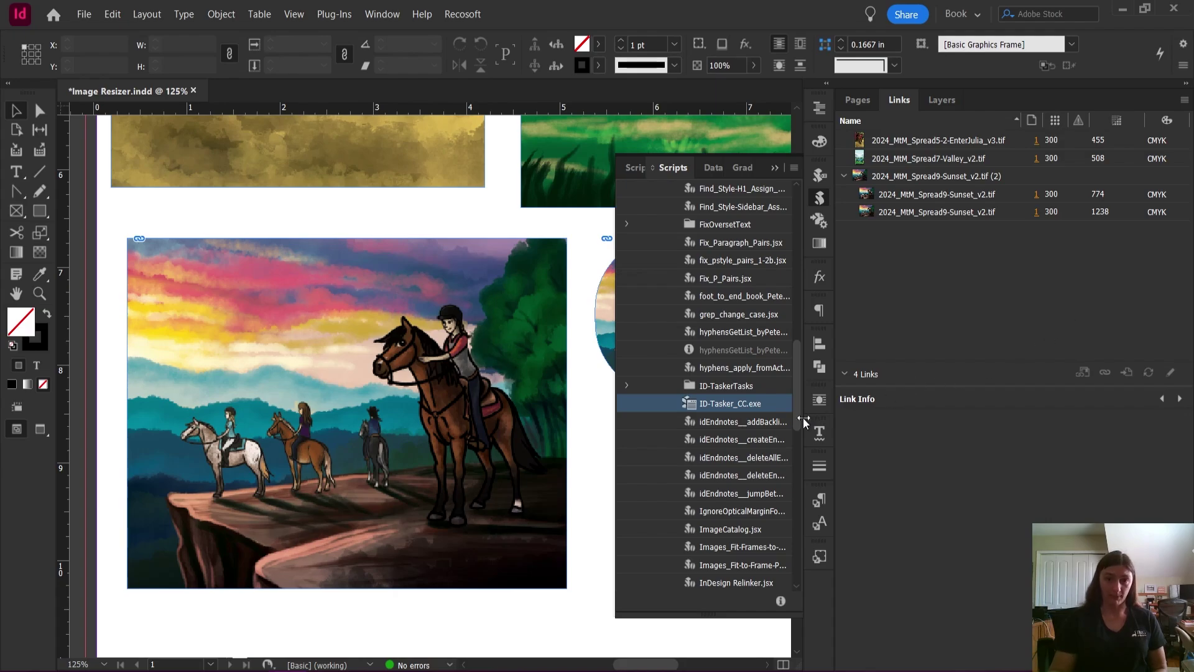
{"action": "double_click", "coordinate": [762, 405]}
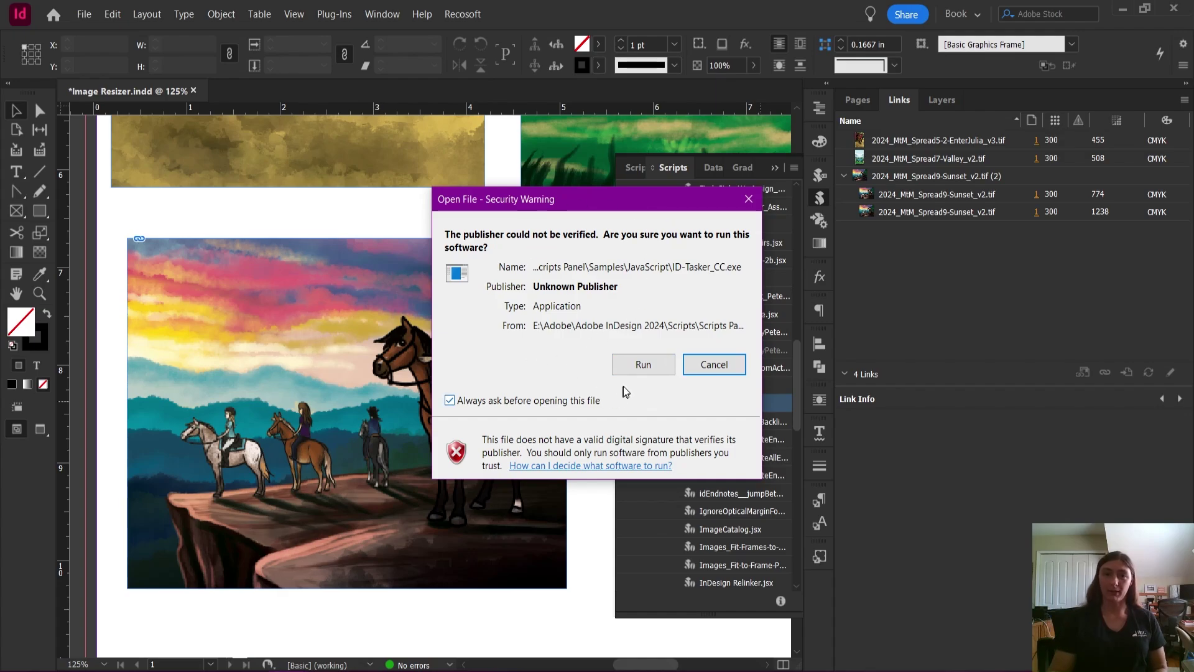
{"action": "left_click", "coordinate": [632, 369]}
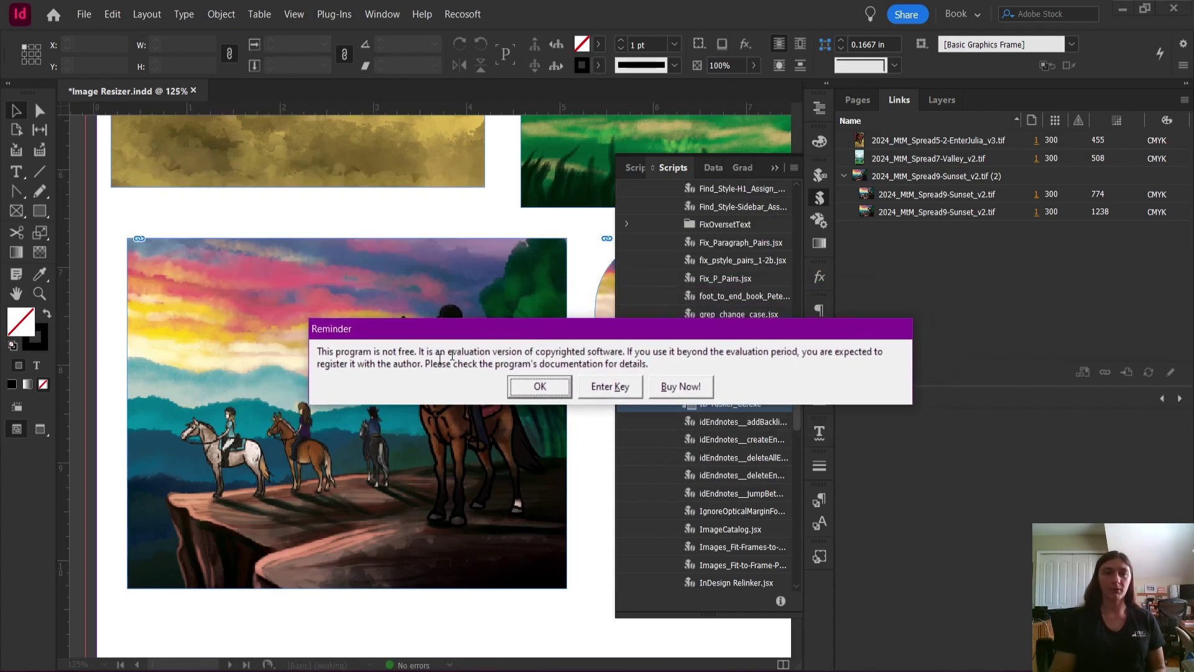
{"action": "left_click_drag", "start_coordinate": [342, 354], "coordinate": [522, 364]}
{"action": "left_click", "coordinate": [540, 386]}
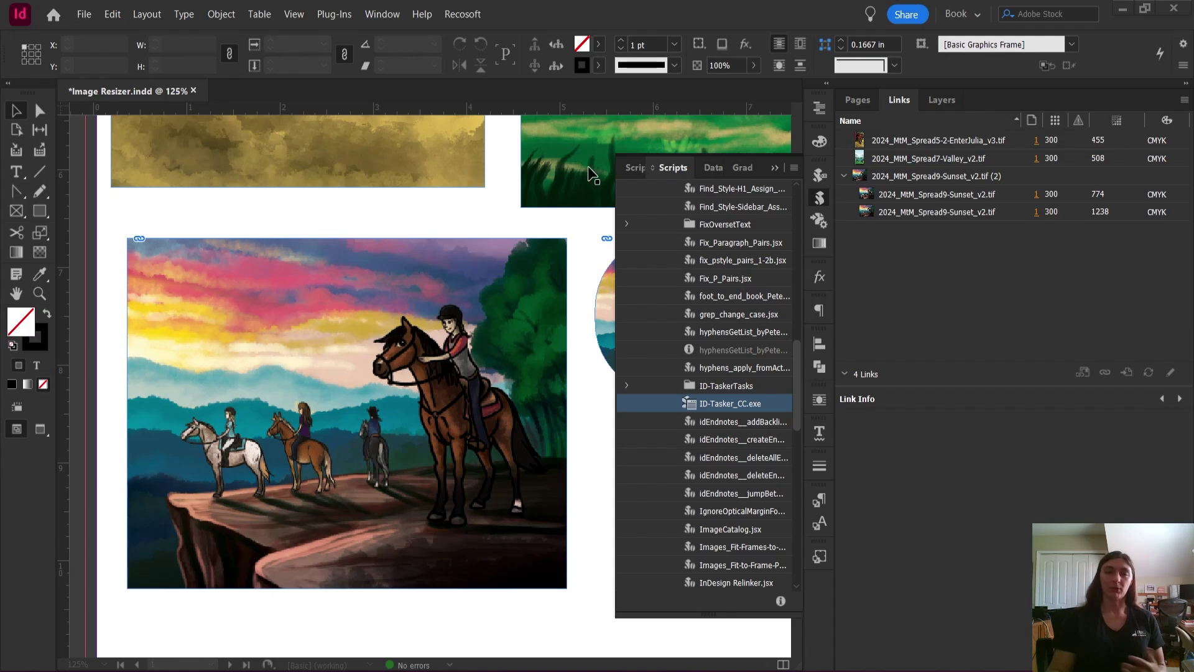
{"action": "double_click", "coordinate": [716, 403]}
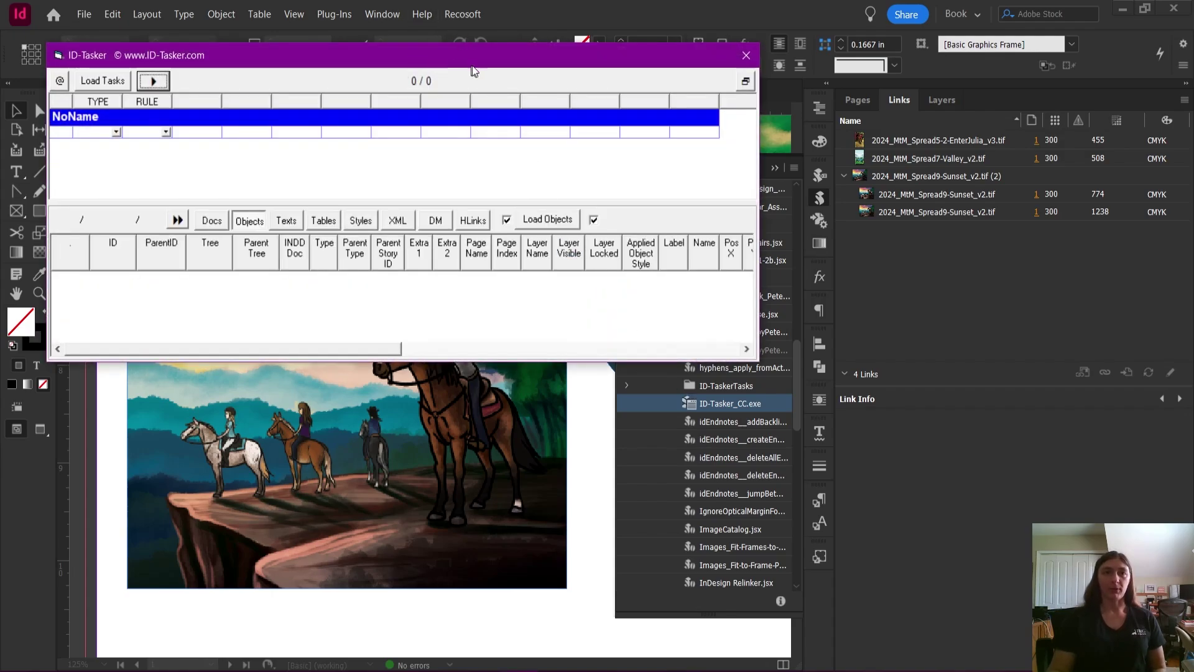
Reposition and enlarge the empty ID-Tasker window and try loading a task file
{"action": "left_click_drag", "start_coordinate": [558, 58], "coordinate": [545, 32]}
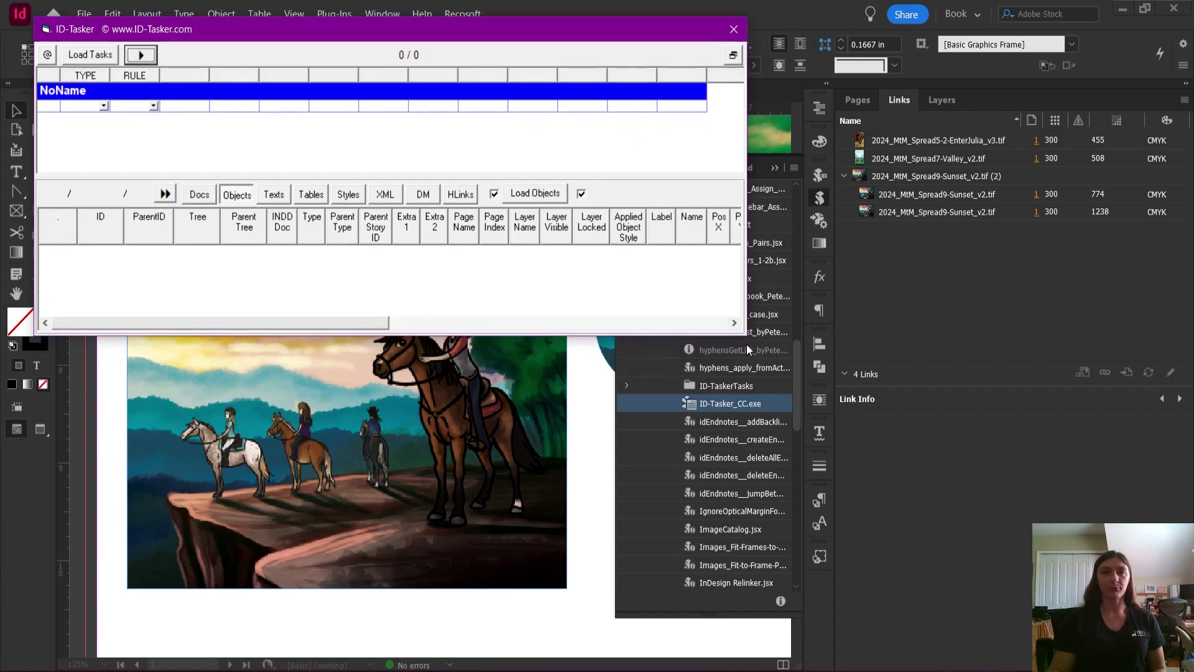
{"action": "left_click_drag", "start_coordinate": [746, 334], "coordinate": [1125, 657]}
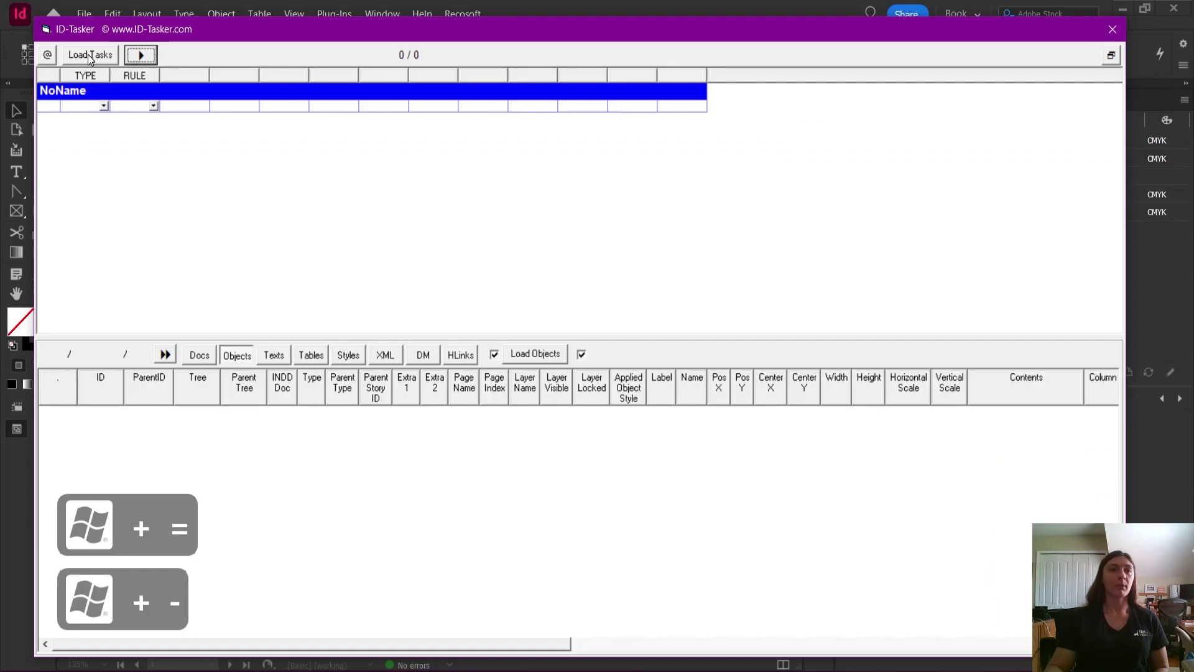
{"action": "left_click", "coordinate": [88, 54]}
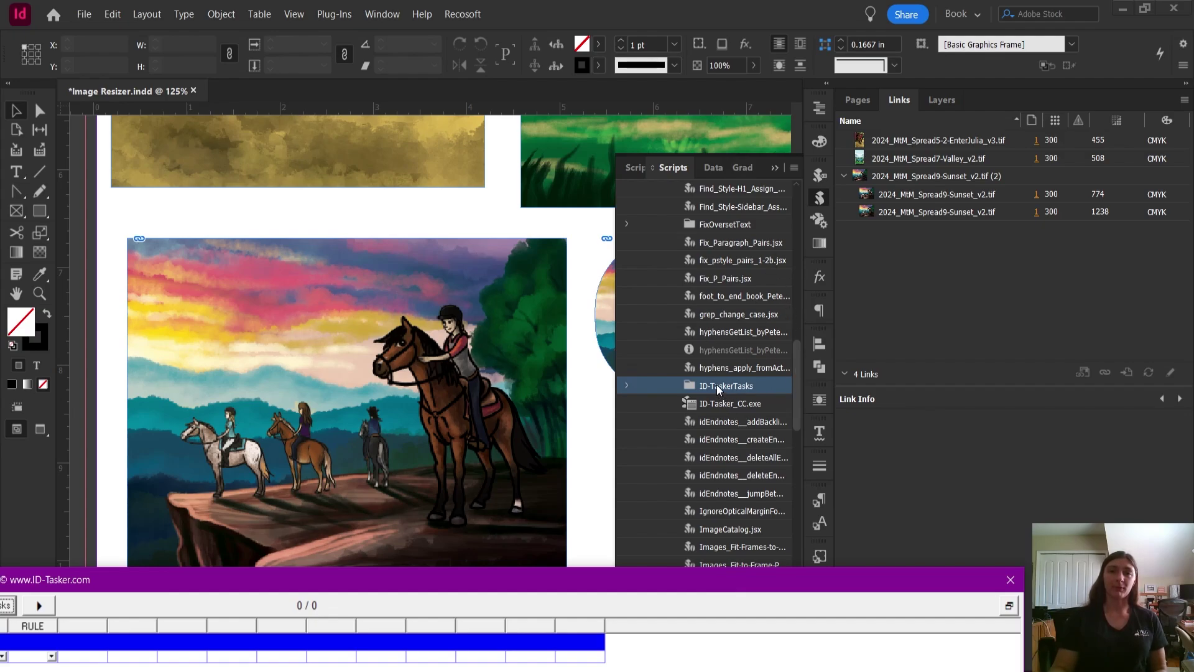
Reveal ID-TaskerTasks in File Explorer, open it and copy its folder path
{"action": "right_click", "coordinate": [731, 387]}
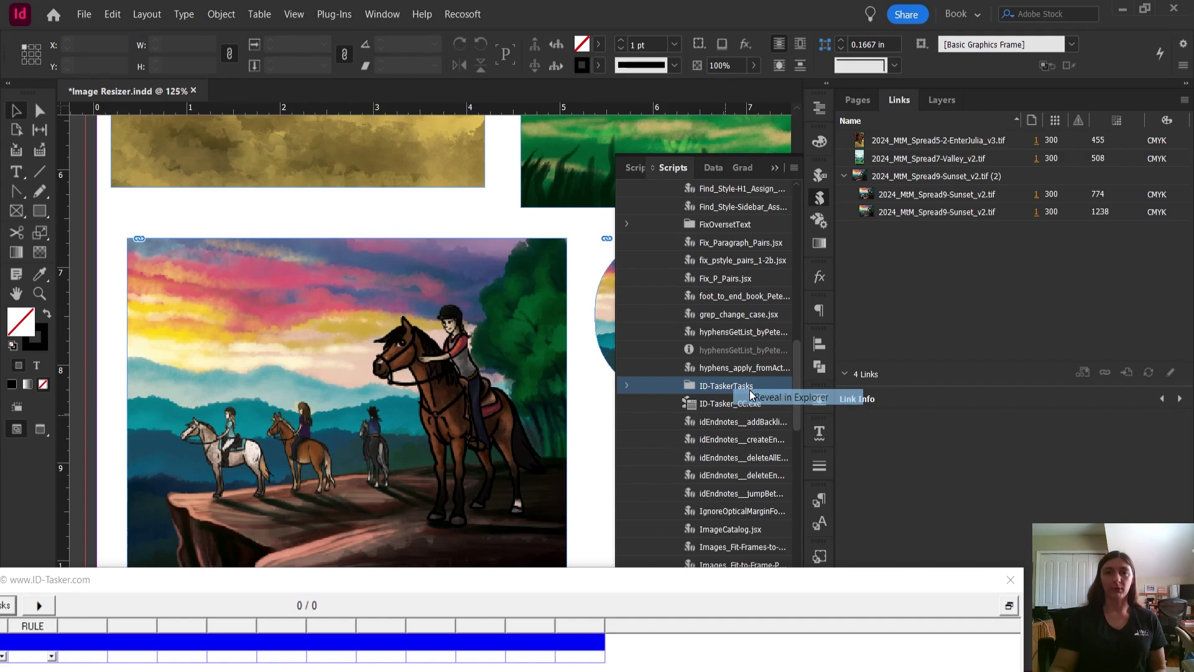
{"action": "left_click", "coordinate": [750, 392]}
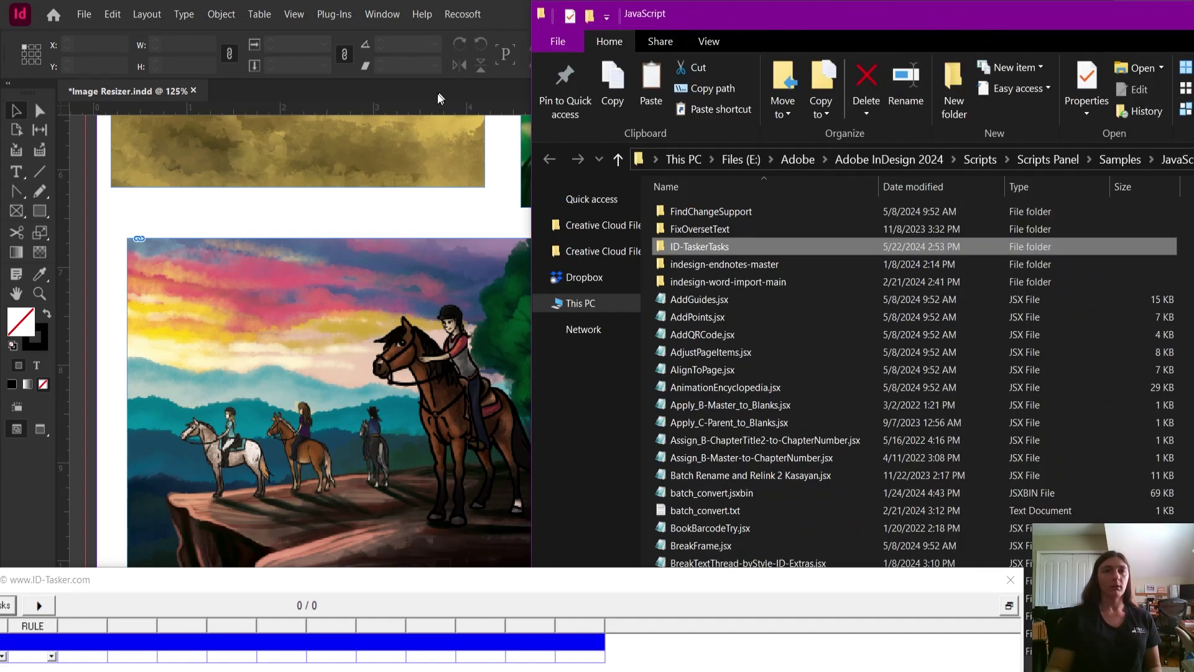
{"action": "key", "text": "super+Down"}
{"action": "left_click_drag", "start_coordinate": [427, 101], "coordinate": [593, 47]}
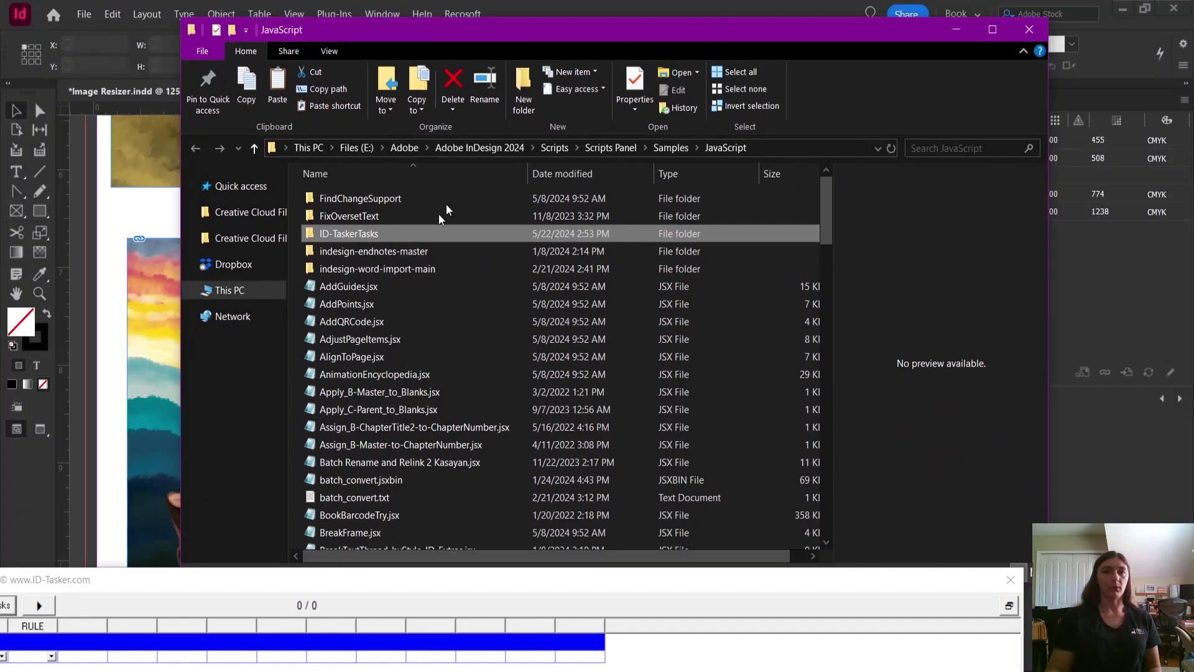
{"action": "double_click", "coordinate": [334, 235]}
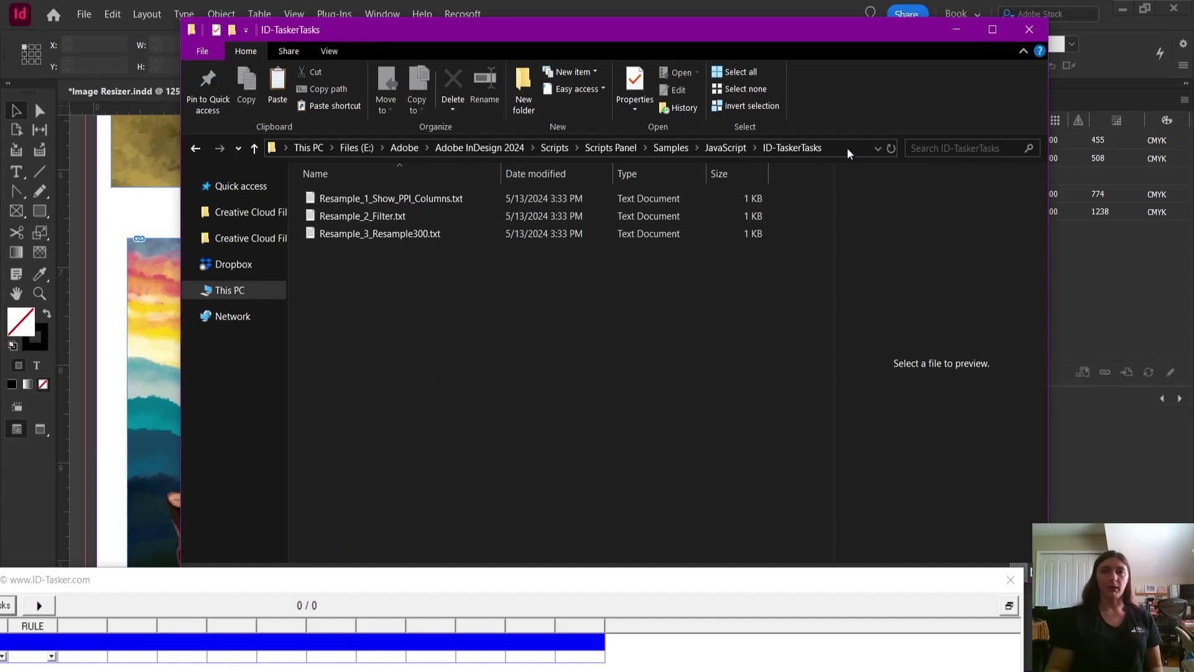
{"action": "left_click", "coordinate": [830, 146]}
{"action": "key", "text": "ctrl+c"}
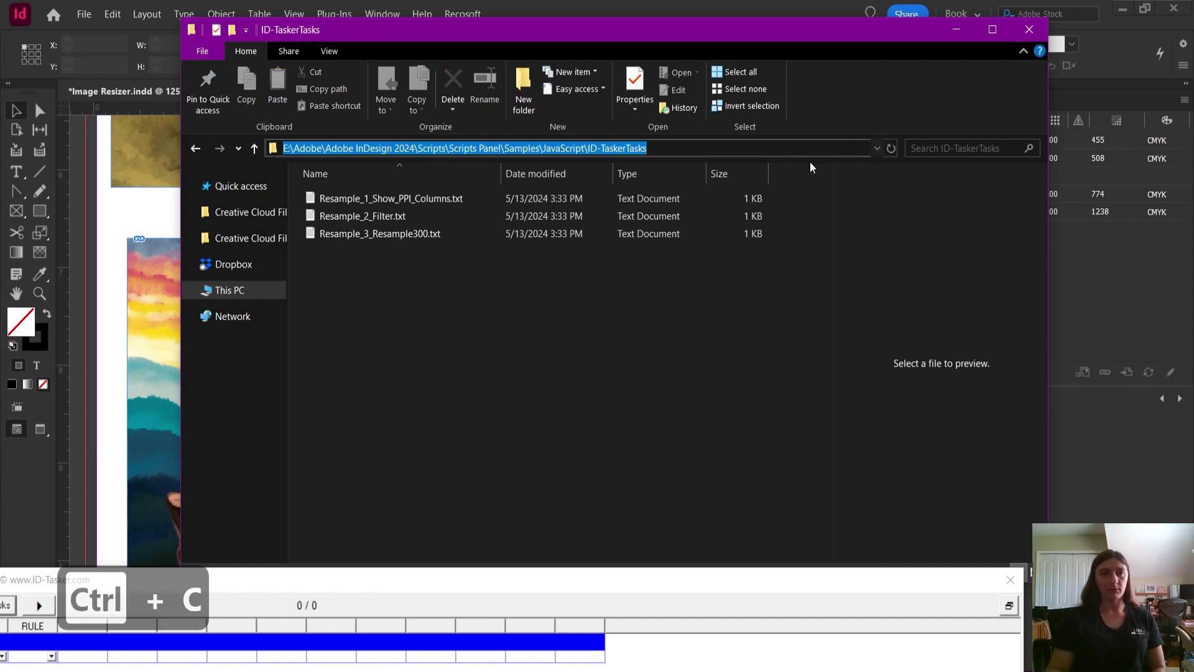
Bring the ID-Tasker window up to the top of the screen and start Load Tasks
{"action": "left_click", "coordinate": [677, 580]}
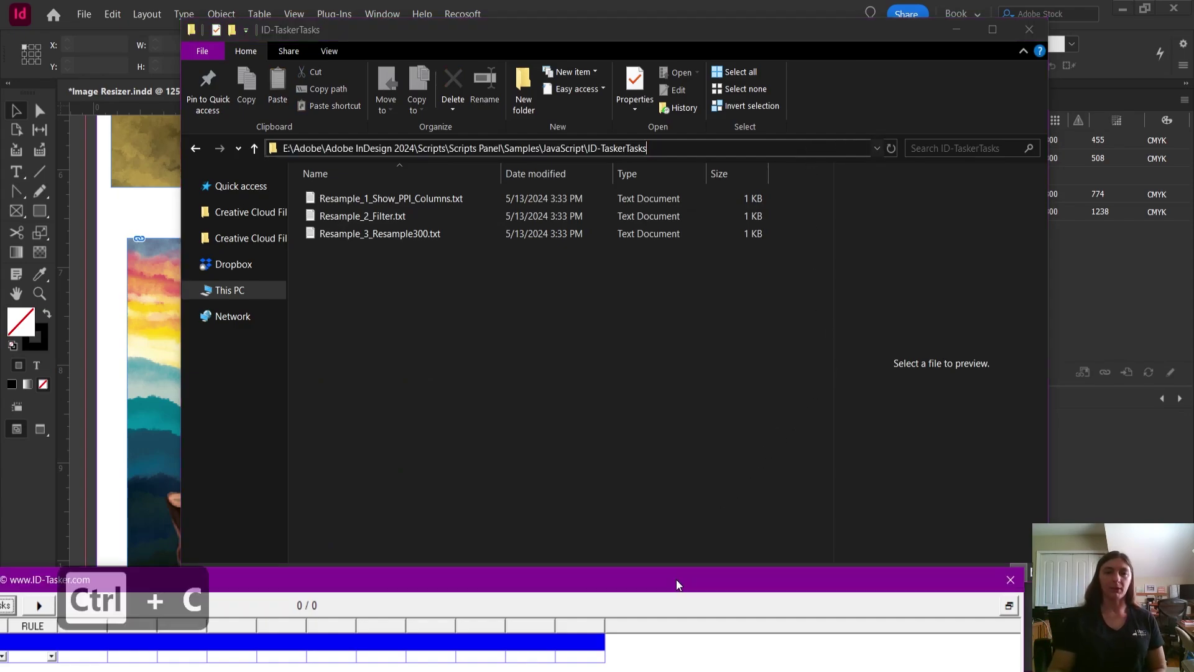
{"action": "left_click_drag", "start_coordinate": [677, 580], "coordinate": [800, 42]}
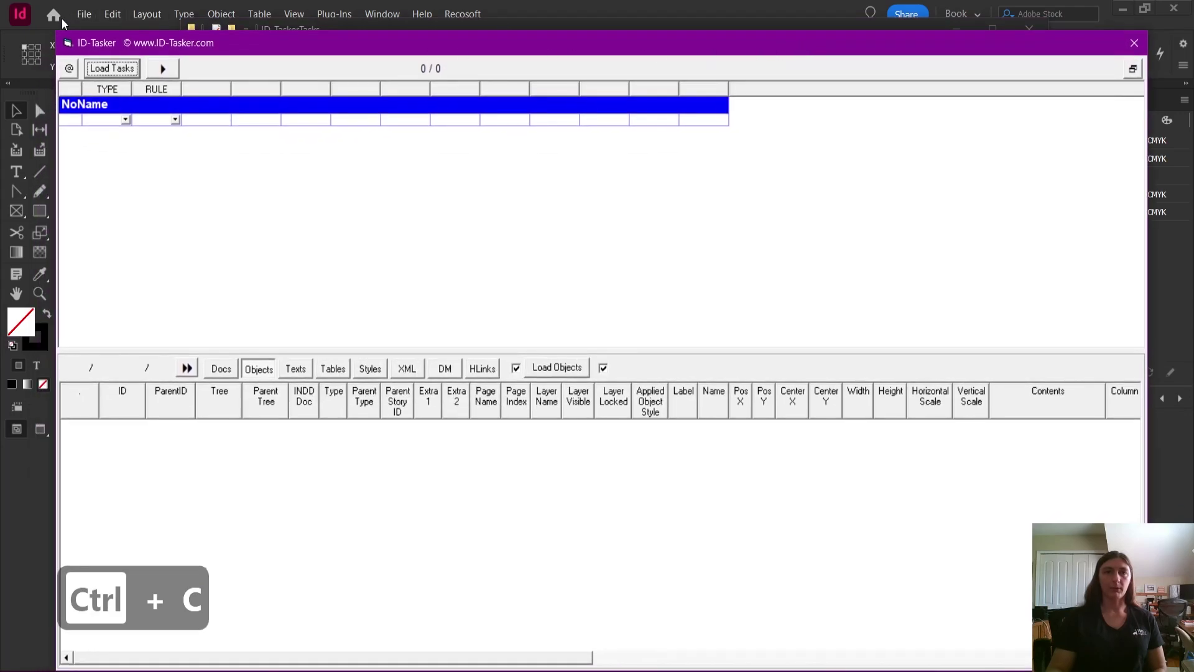
{"action": "left_click", "coordinate": [112, 68]}
Paste the ID-TaskerTasks path in the Open File dialog and load the Resample task files
{"action": "left_click", "coordinate": [402, 99]}
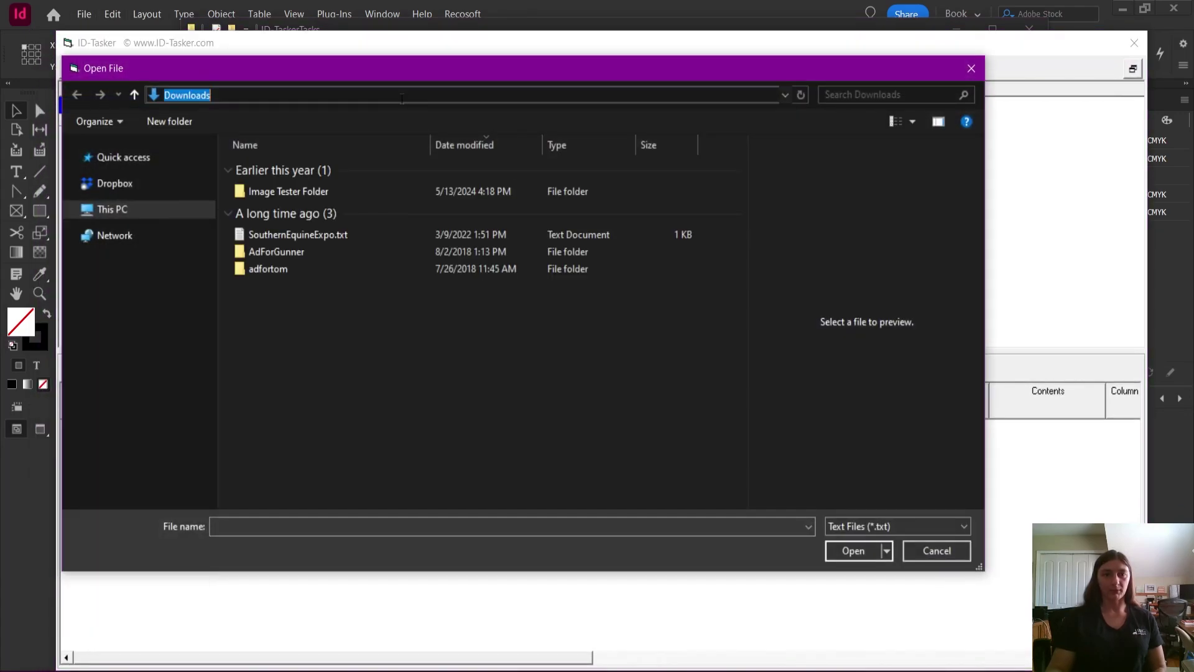
{"action": "key", "text": "ctrl+v"}
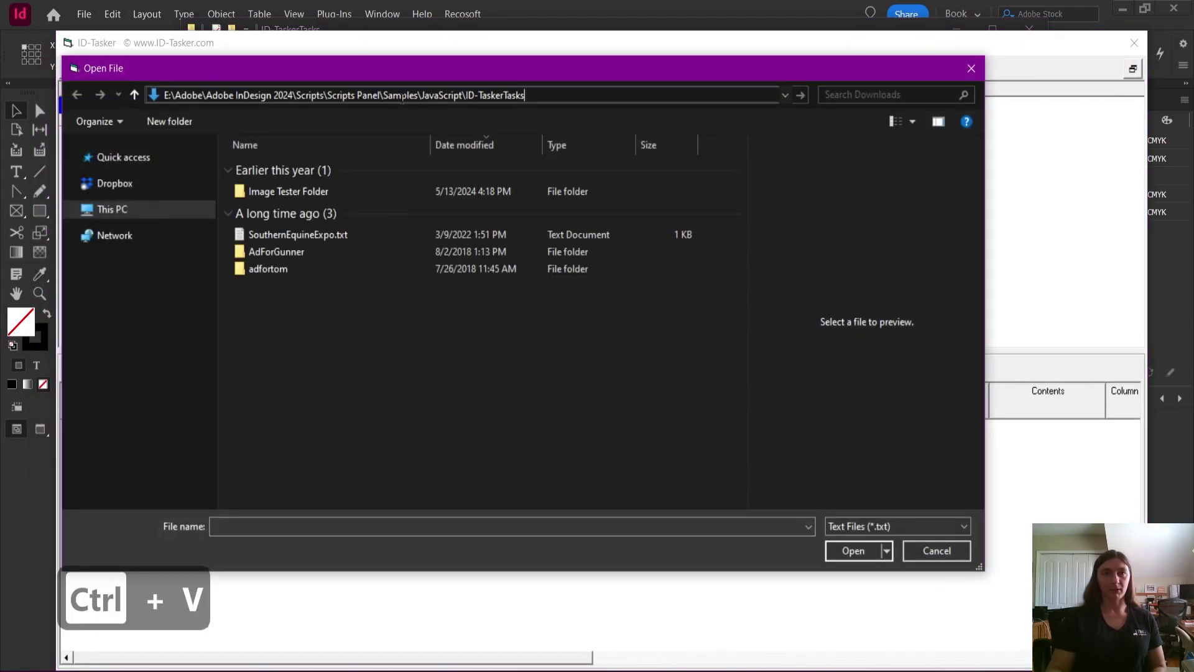
{"action": "left_click", "coordinate": [804, 95]}
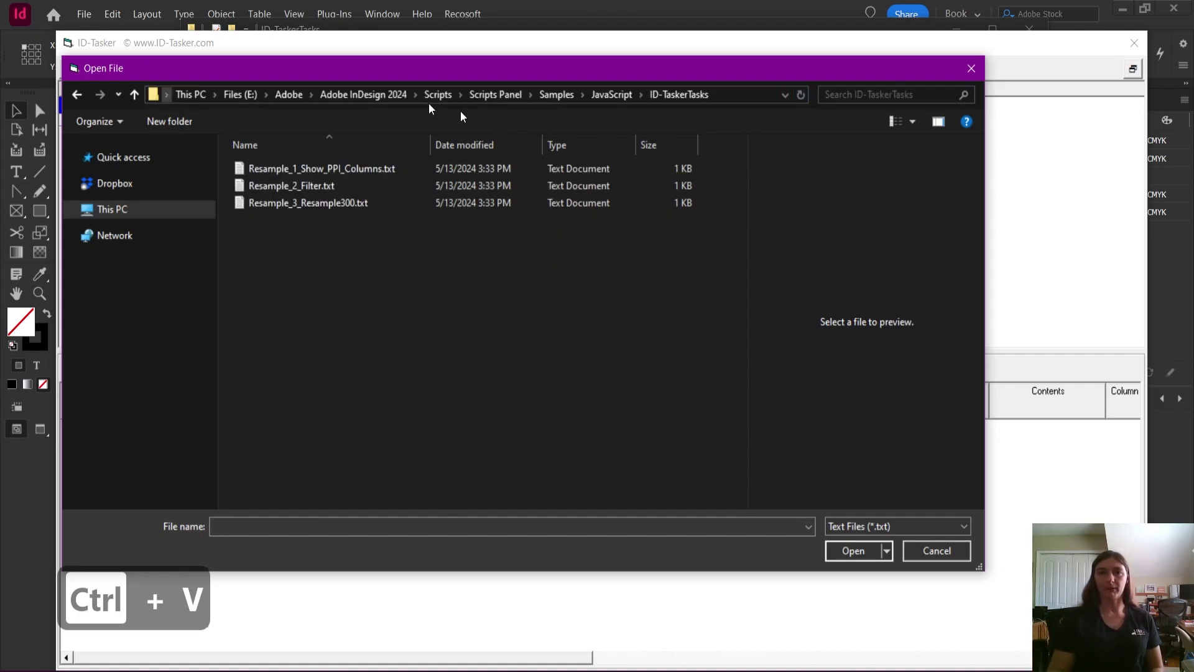
{"action": "left_click", "coordinate": [361, 169]}
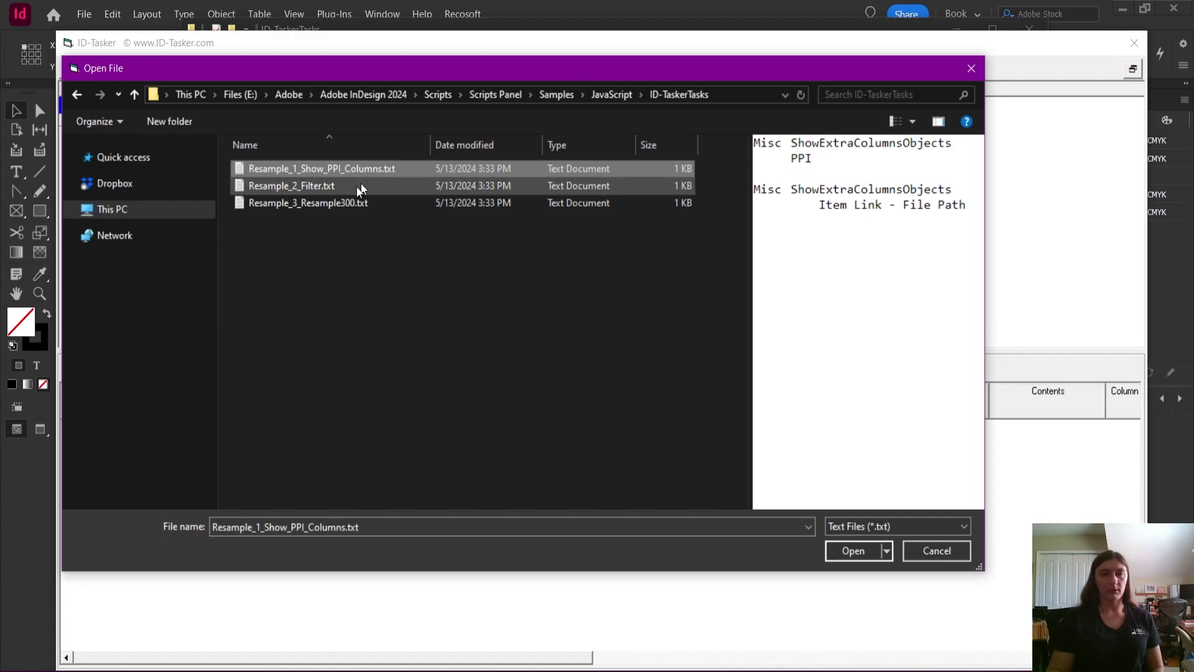
{"action": "left_click", "coordinate": [314, 202], "text": "shift"}
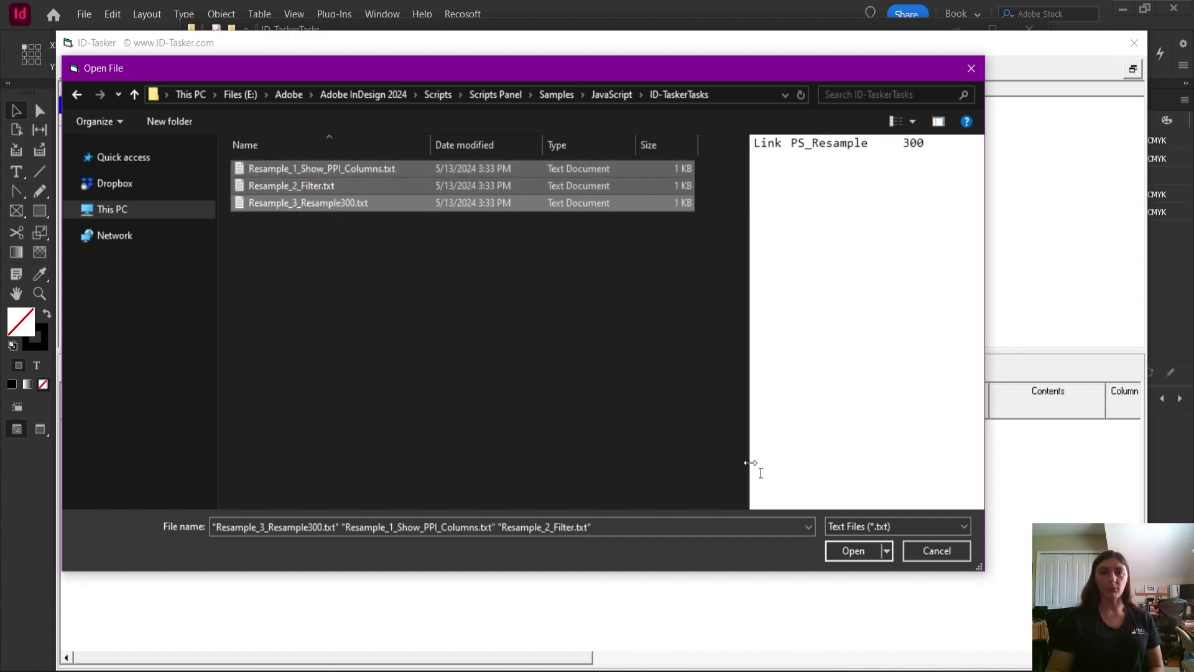
{"action": "left_click", "coordinate": [848, 556]}
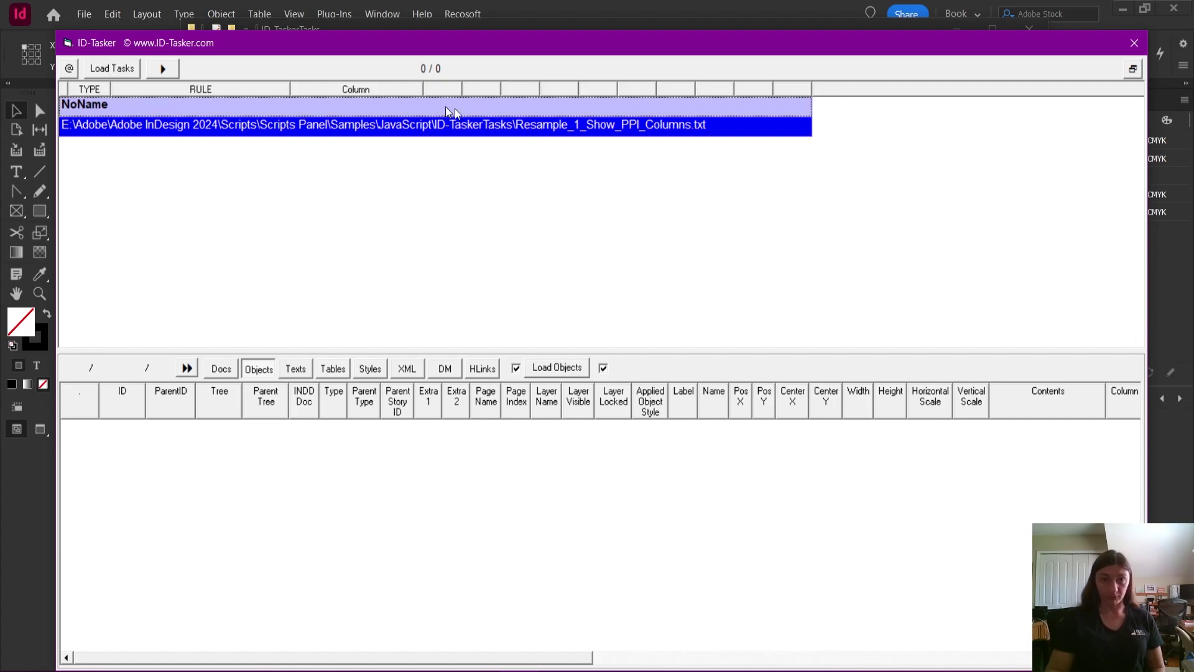
Load Resample_2_Filter.txt and Resample_3_Resample300.txt as the second and third tasks
{"action": "left_click", "coordinate": [104, 68]}
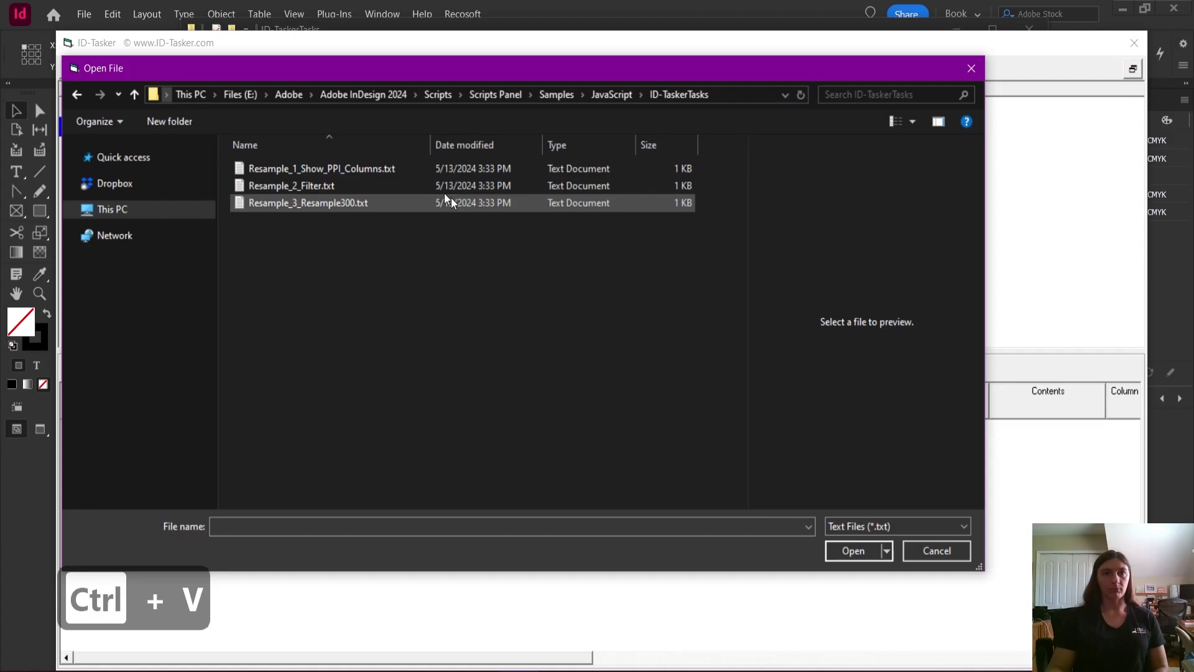
{"action": "left_click", "coordinate": [420, 184]}
{"action": "left_click", "coordinate": [846, 556]}
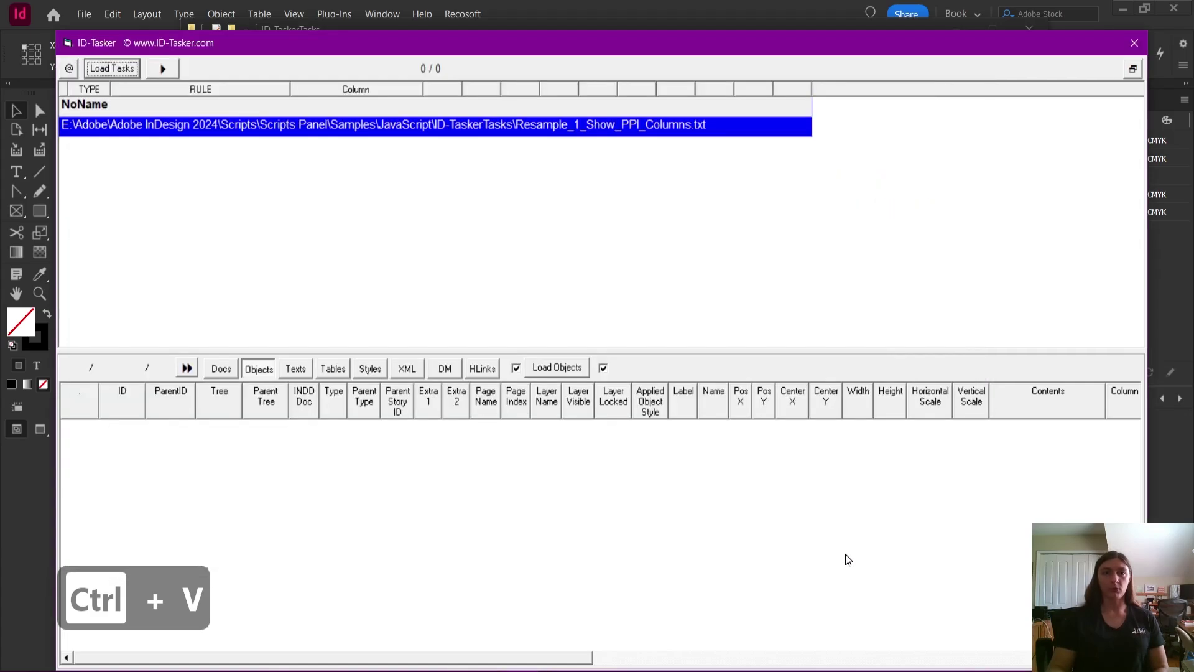
{"action": "left_click", "coordinate": [111, 65]}
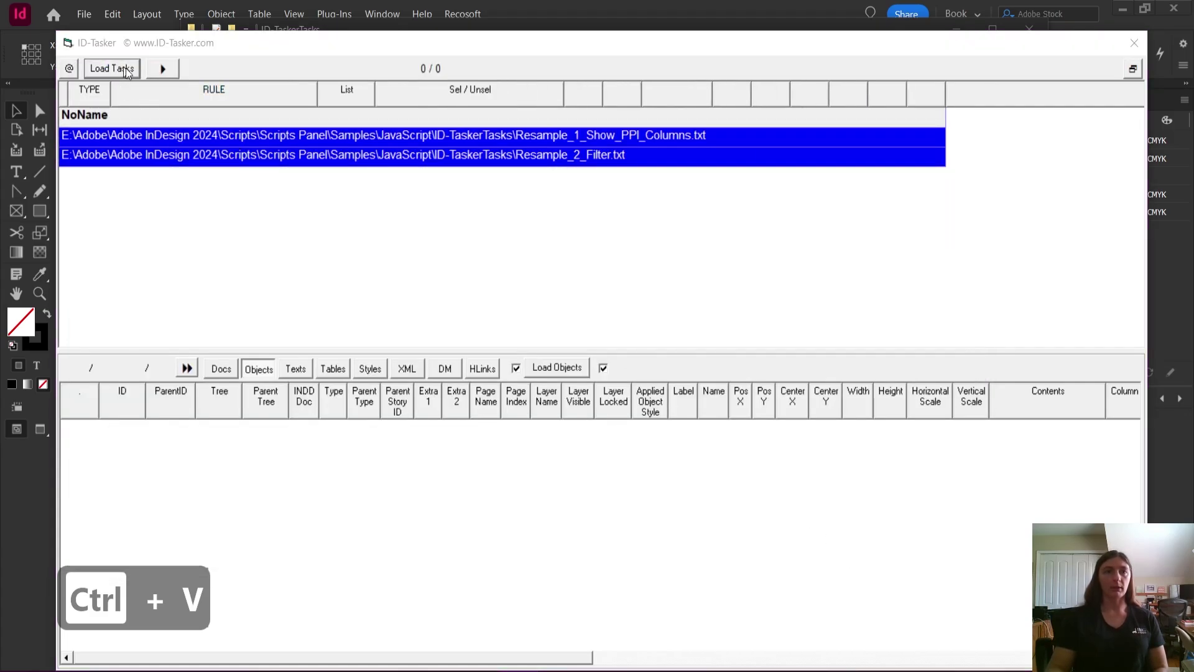
{"action": "left_click", "coordinate": [308, 203]}
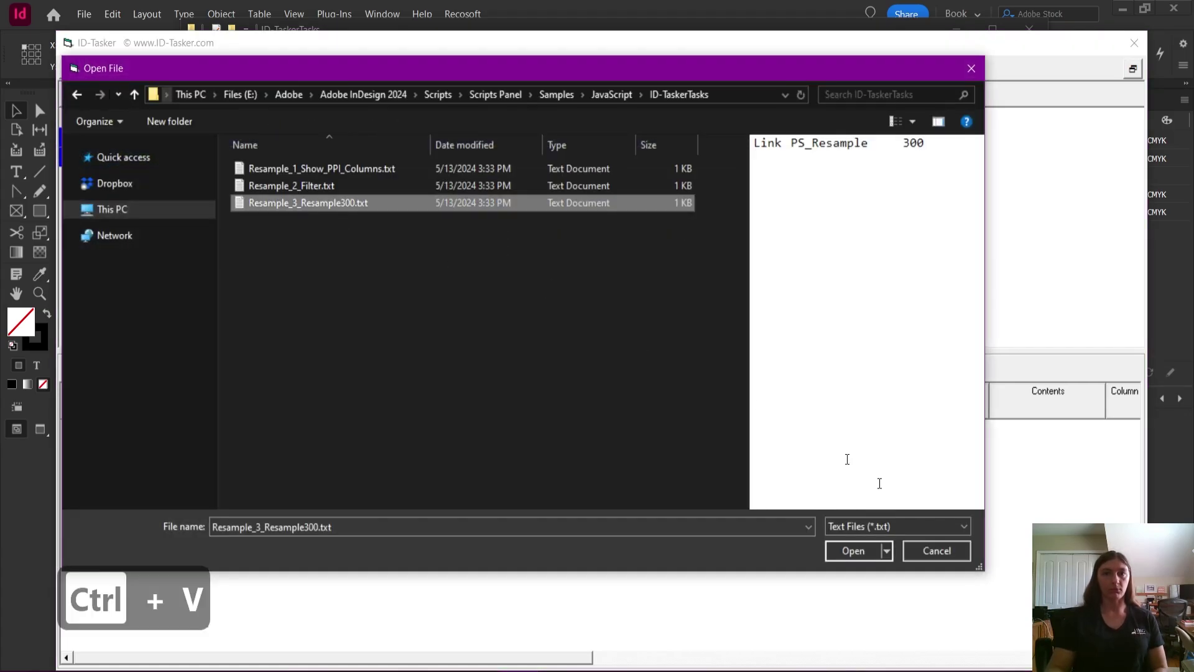
{"action": "left_click", "coordinate": [850, 553]}
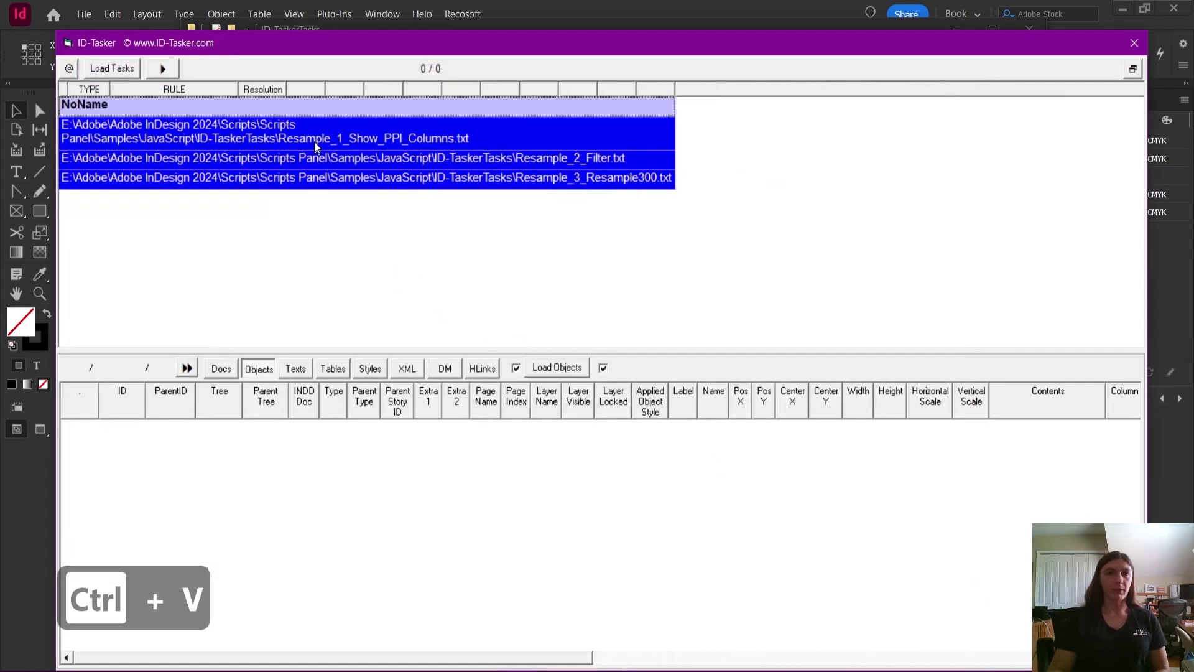
Select each of the three loaded Resample tasks in turn
{"action": "left_click", "coordinate": [300, 140]}
{"action": "left_click", "coordinate": [351, 159]}
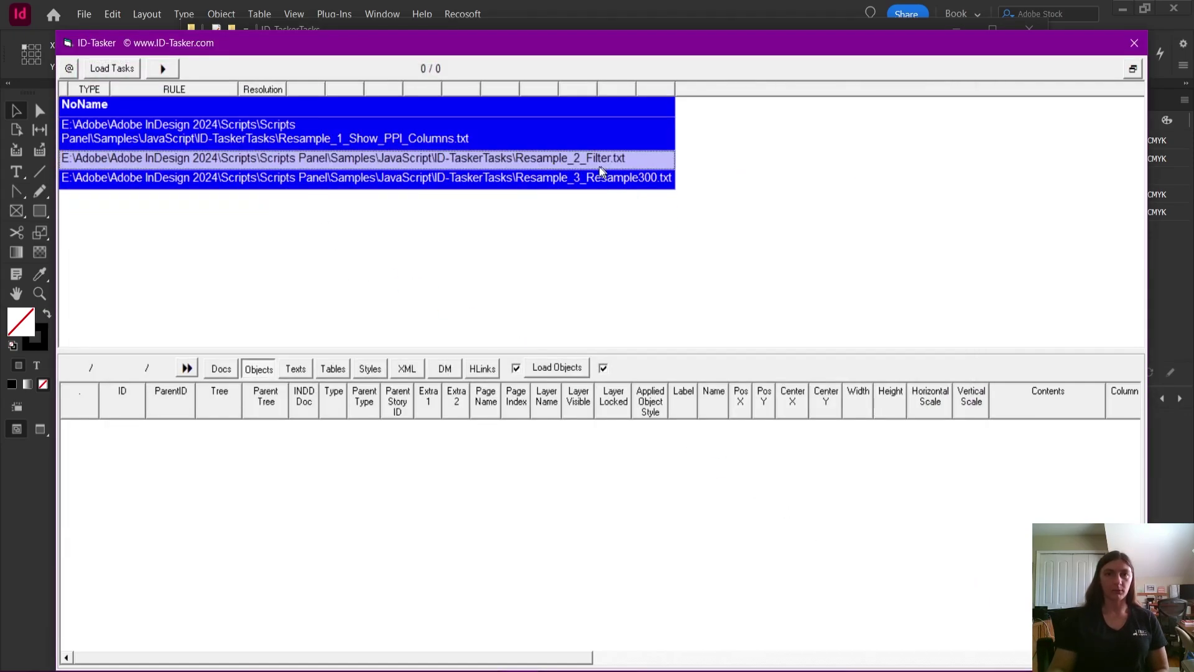
{"action": "left_click", "coordinate": [554, 176]}
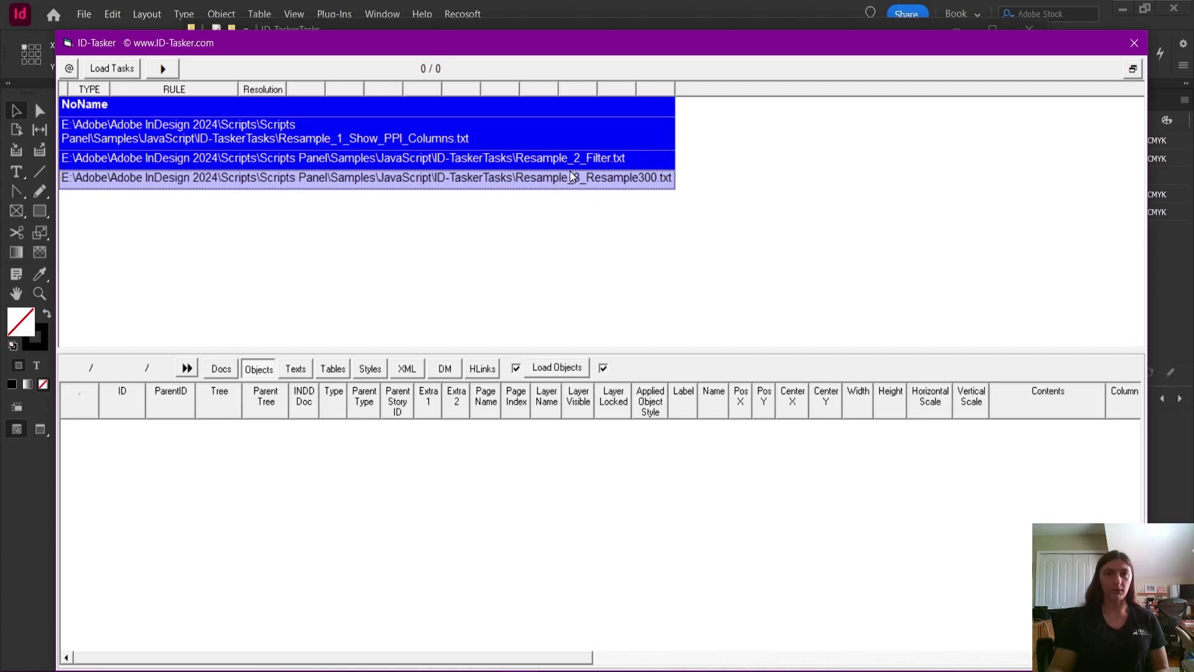
Run the Resample_1_Show_PPI_Columns task
{"action": "left_click", "coordinate": [220, 138]}
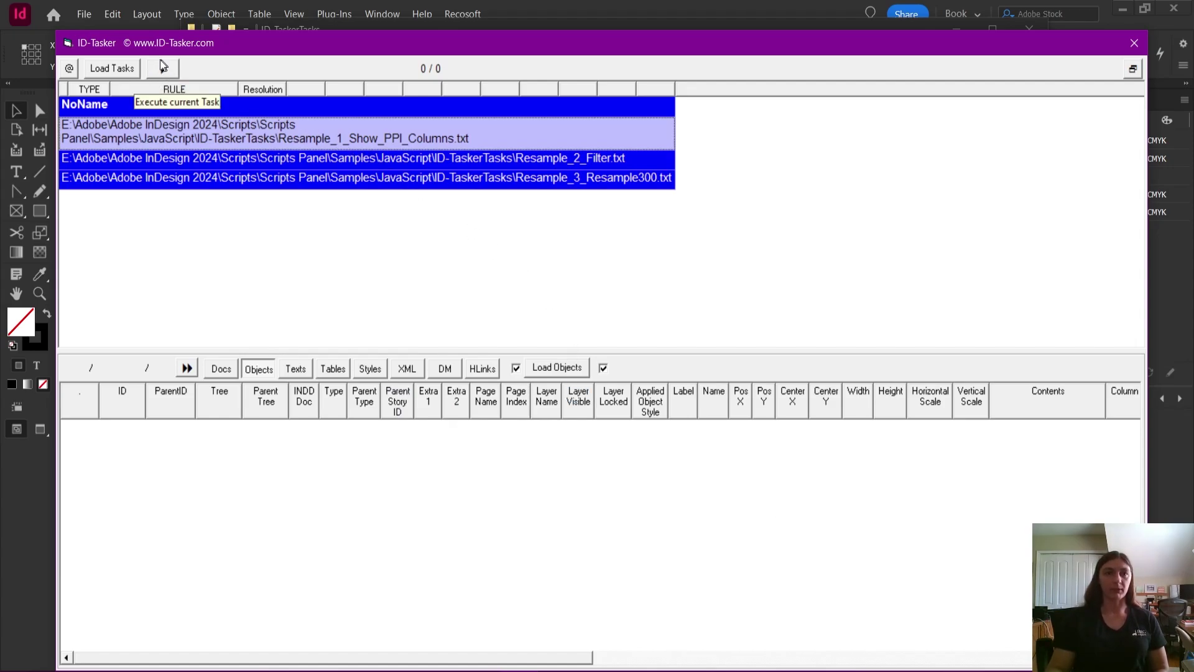
{"action": "key", "text": "super+equal"}
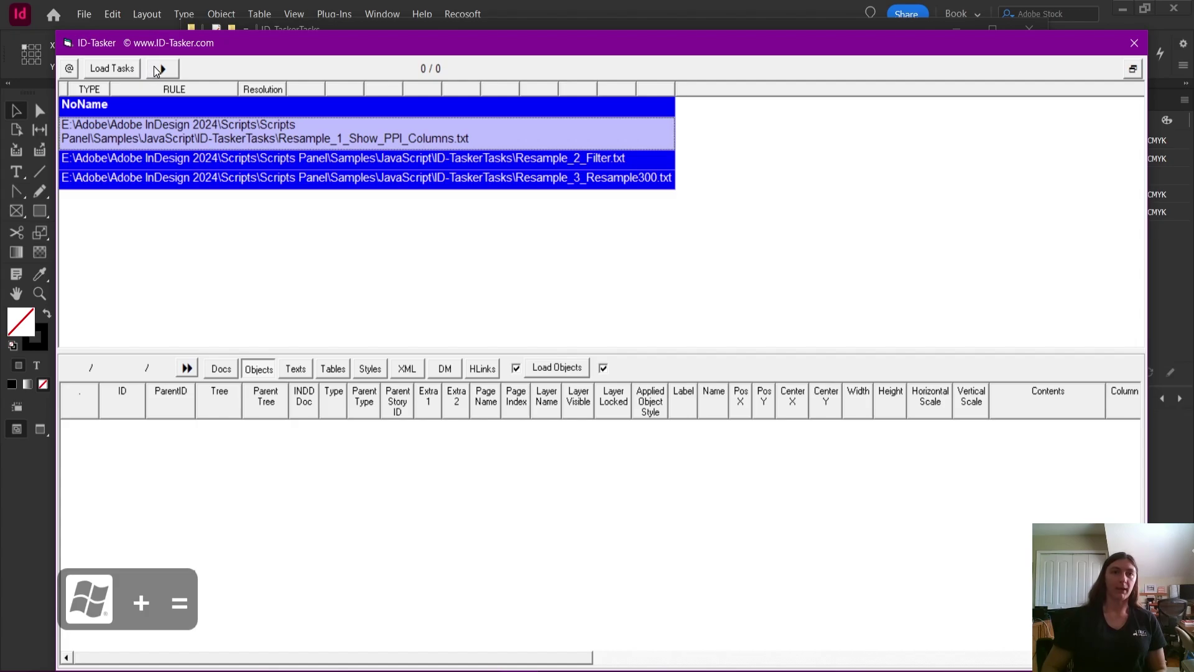
{"action": "key", "text": "super+minus"}
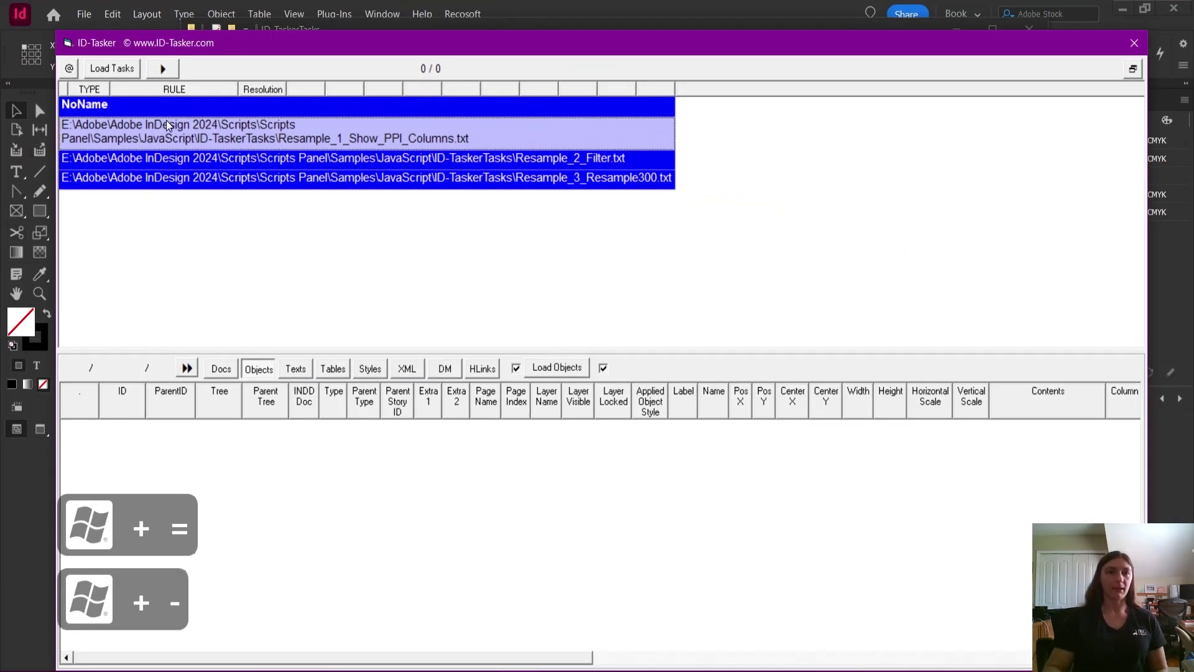
{"action": "left_click", "coordinate": [155, 69]}
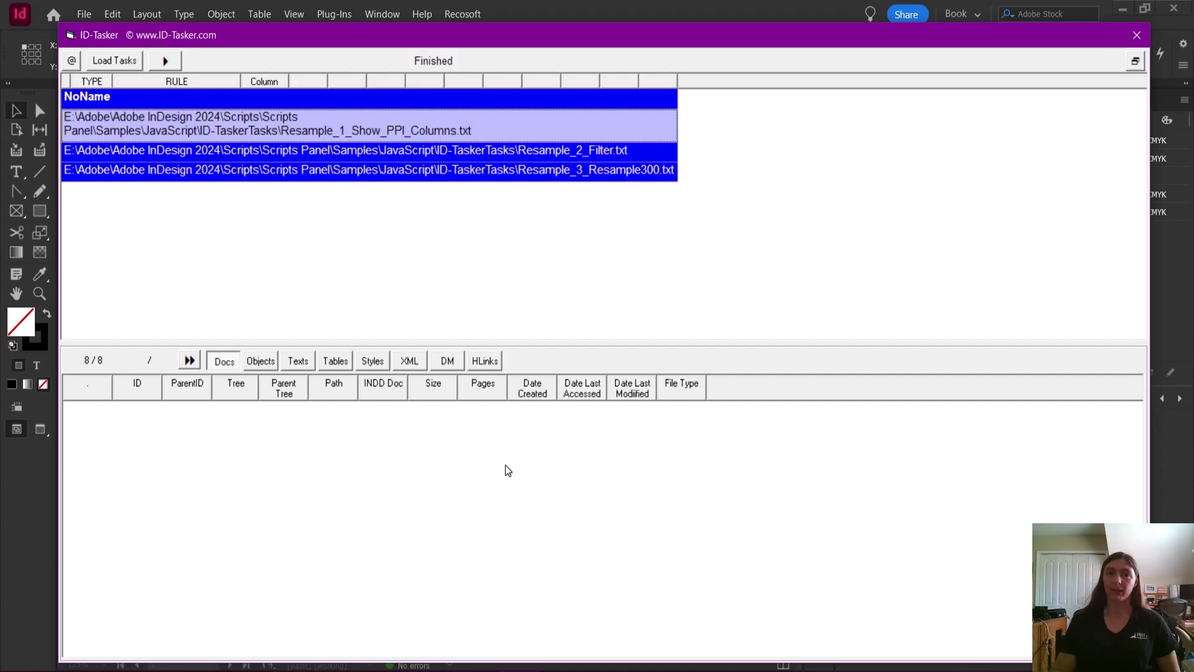
Load all of Image Resizer.indd's objects into the ID-Tasker Objects grid
{"action": "left_click", "coordinate": [260, 361]}
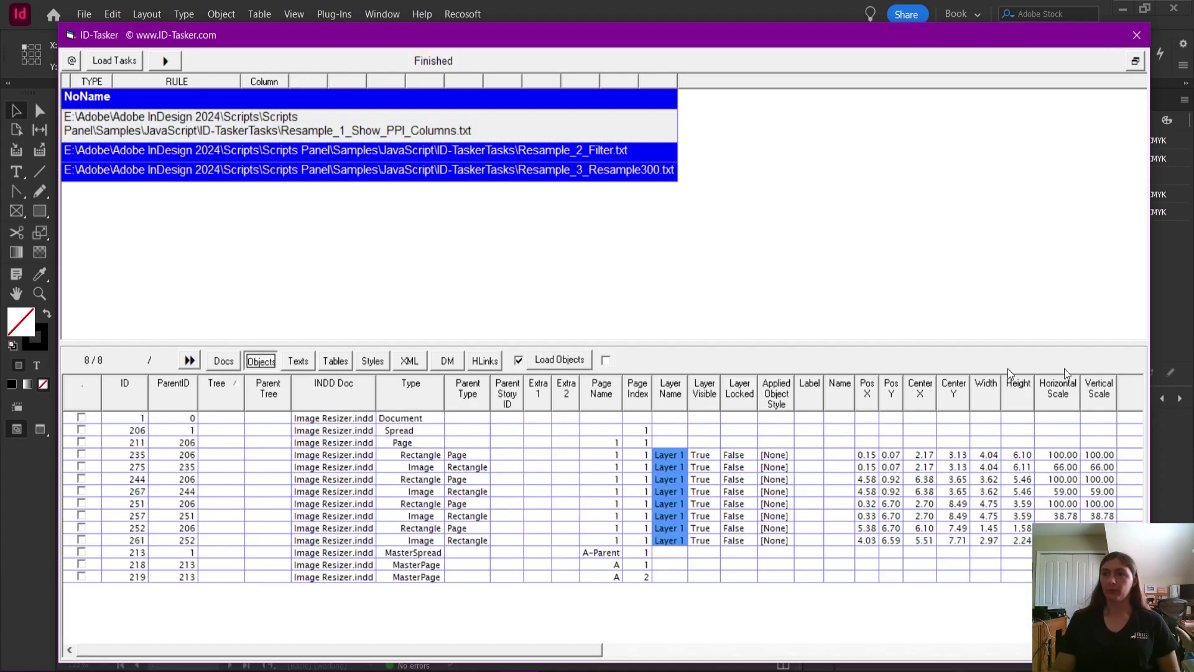
{"action": "left_click", "coordinate": [605, 361]}
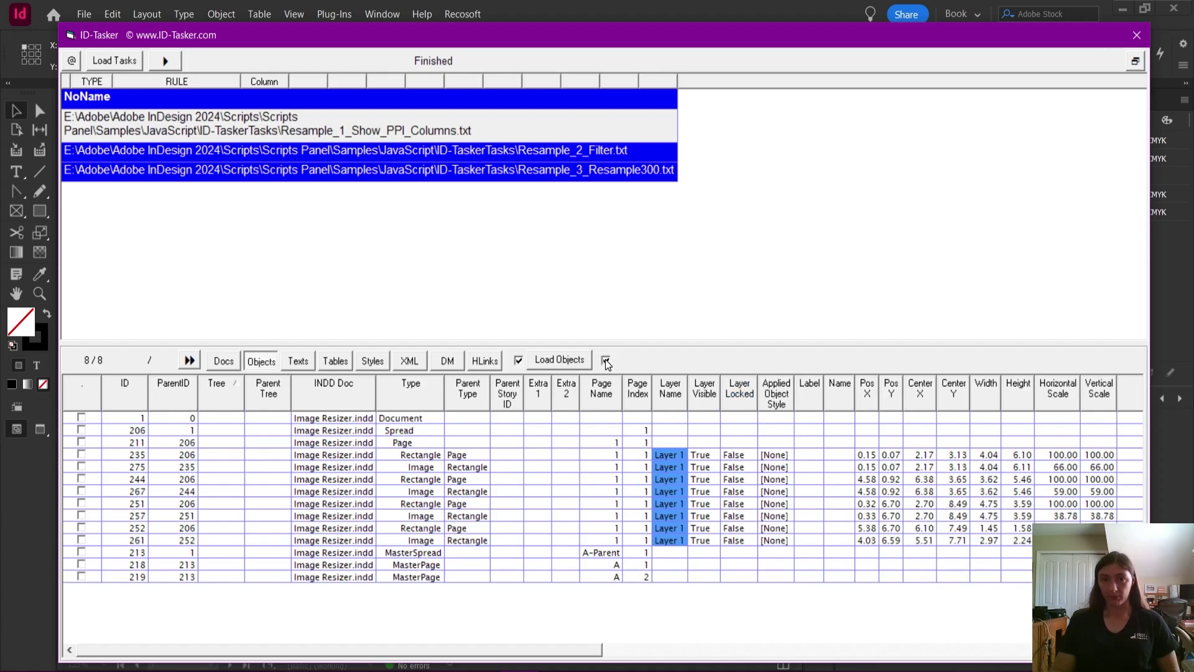
{"action": "left_click", "coordinate": [605, 360]}
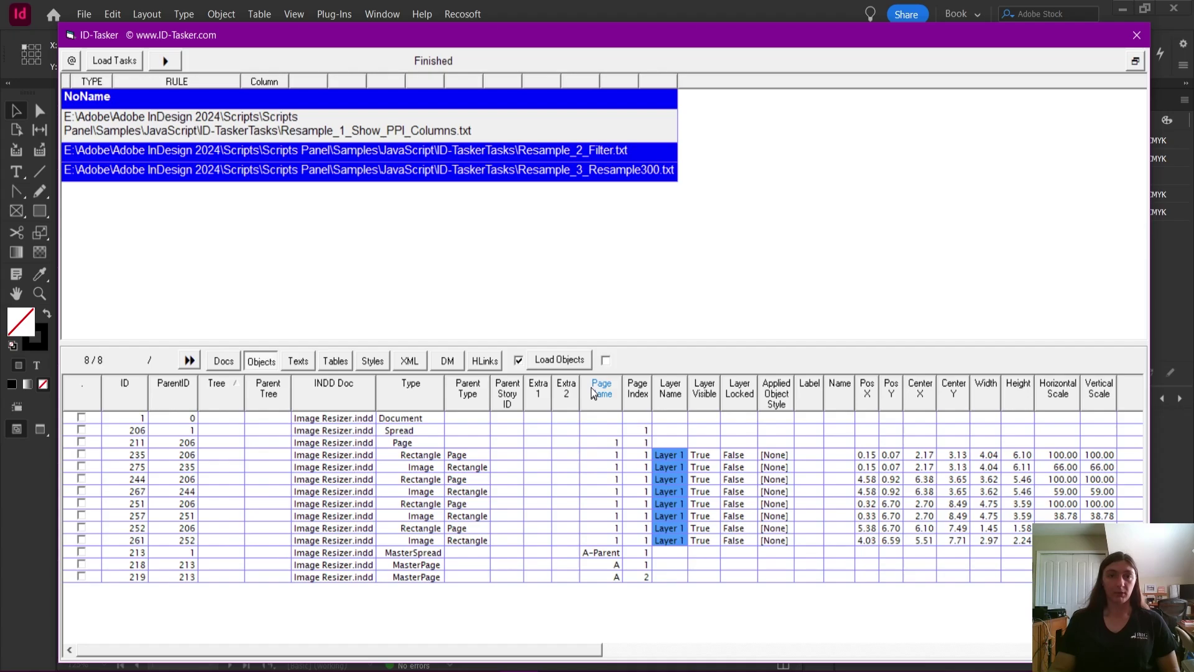
{"action": "left_click", "coordinate": [572, 363]}
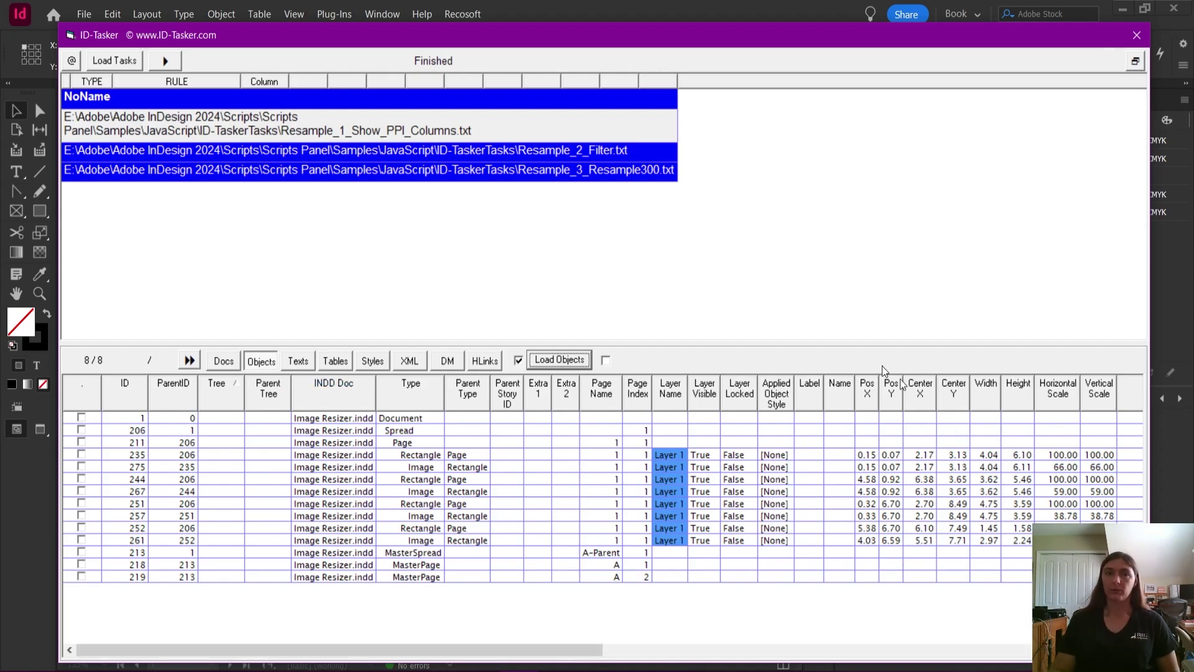
Run Resample_2_Filter, leaving four images scaled 66, 59, 38.78 and 24.23 percent
{"action": "left_click", "coordinate": [124, 150]}
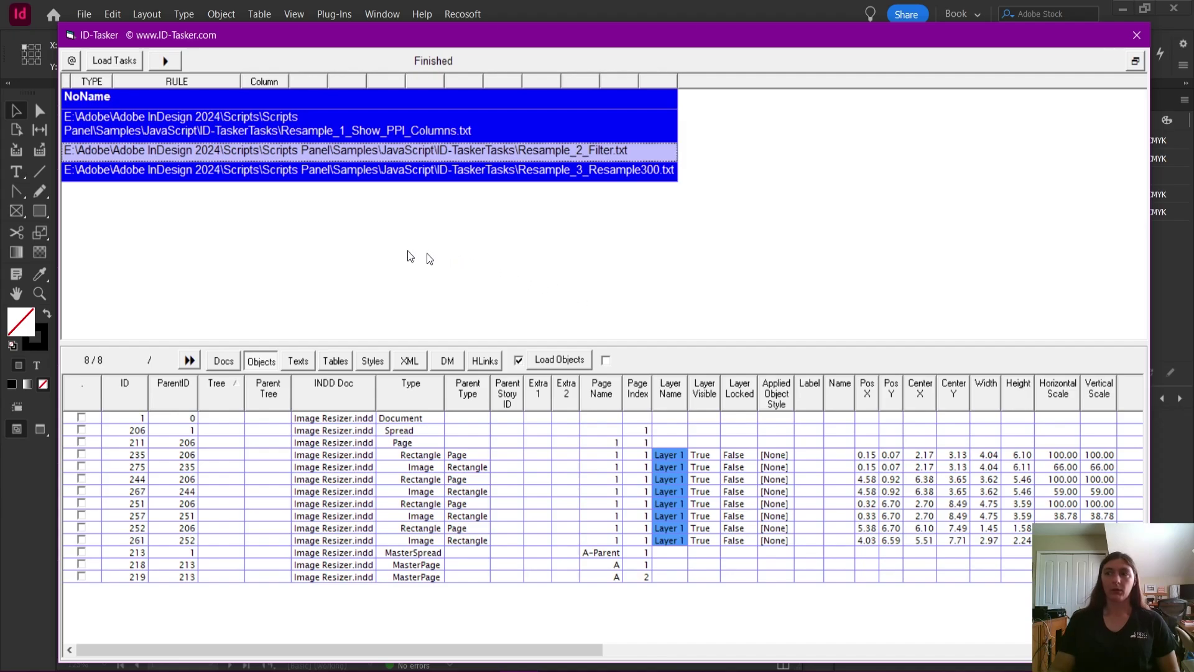
{"action": "left_click", "coordinate": [167, 62]}
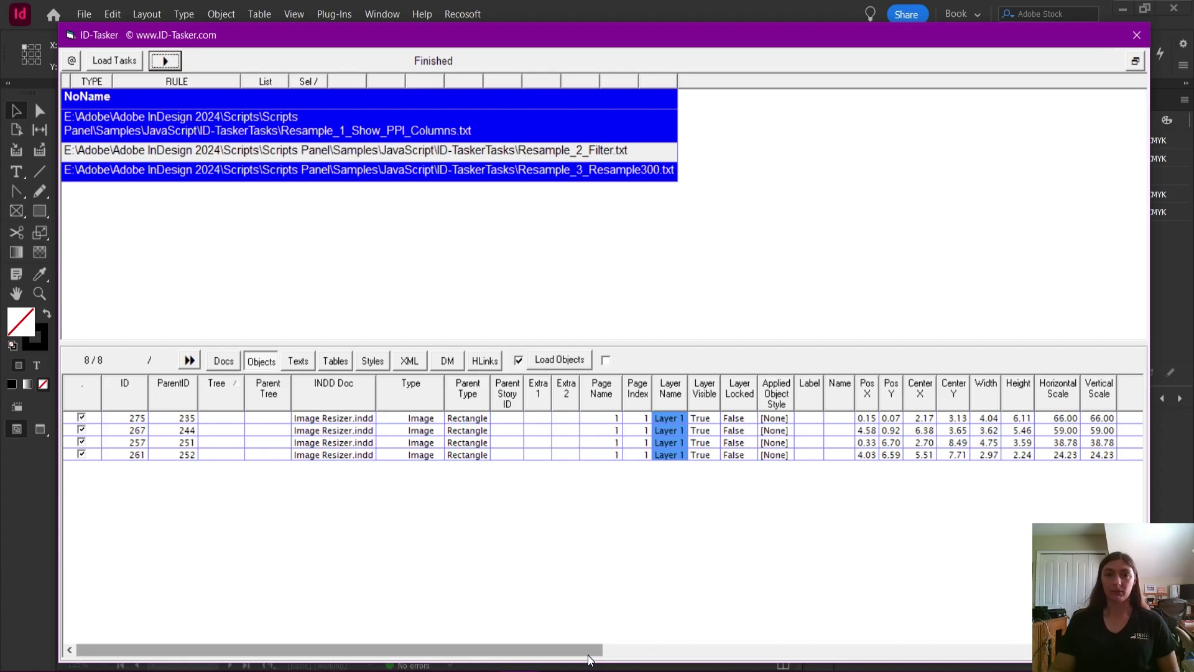
{"action": "left_click_drag", "start_coordinate": [589, 659], "coordinate": [1118, 659]}
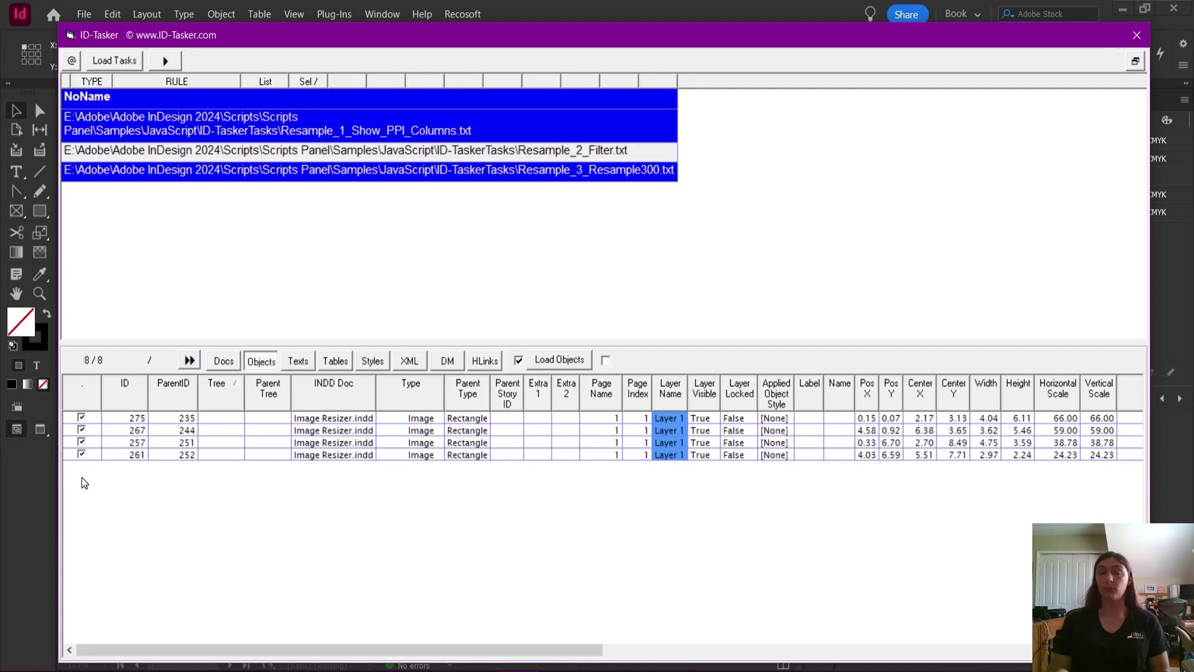
Expand the Resample_3 task and check the 300 value in its Resample Linked File rule
{"action": "left_click", "coordinate": [208, 177]}
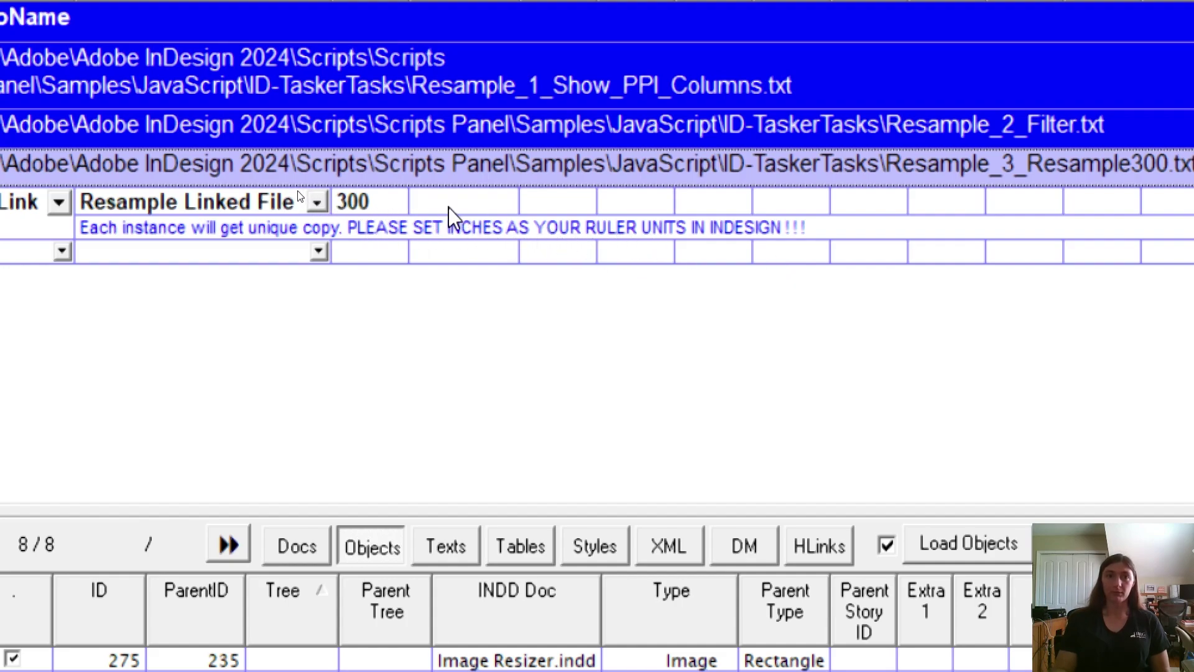
{"action": "left_click", "coordinate": [382, 200]}
{"action": "left_click", "coordinate": [412, 201]}
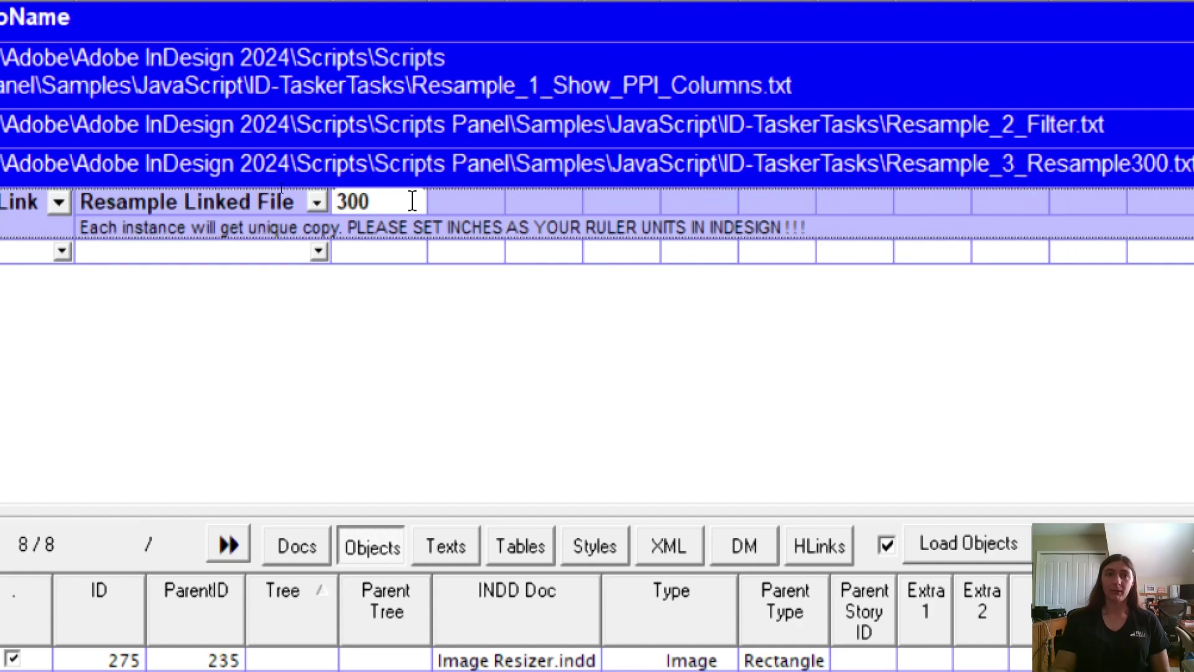
{"action": "left_click_drag", "start_coordinate": [381, 200], "coordinate": [337, 200]}
{"action": "left_click", "coordinate": [409, 200]}
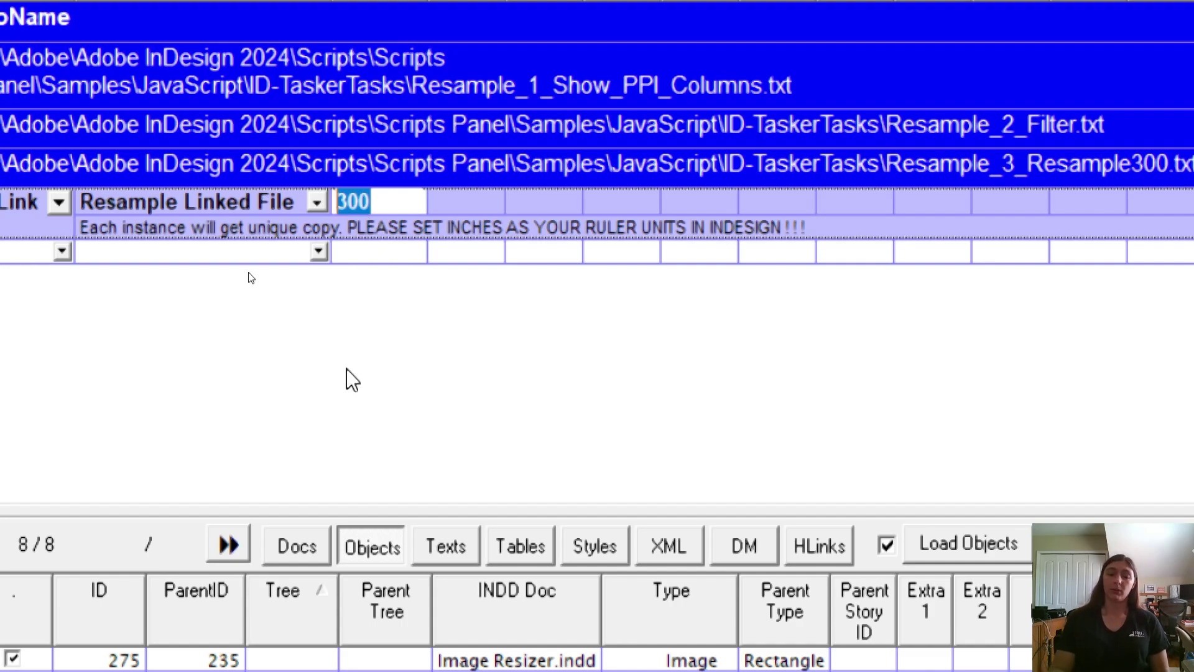
{"action": "left_click", "coordinate": [398, 399]}
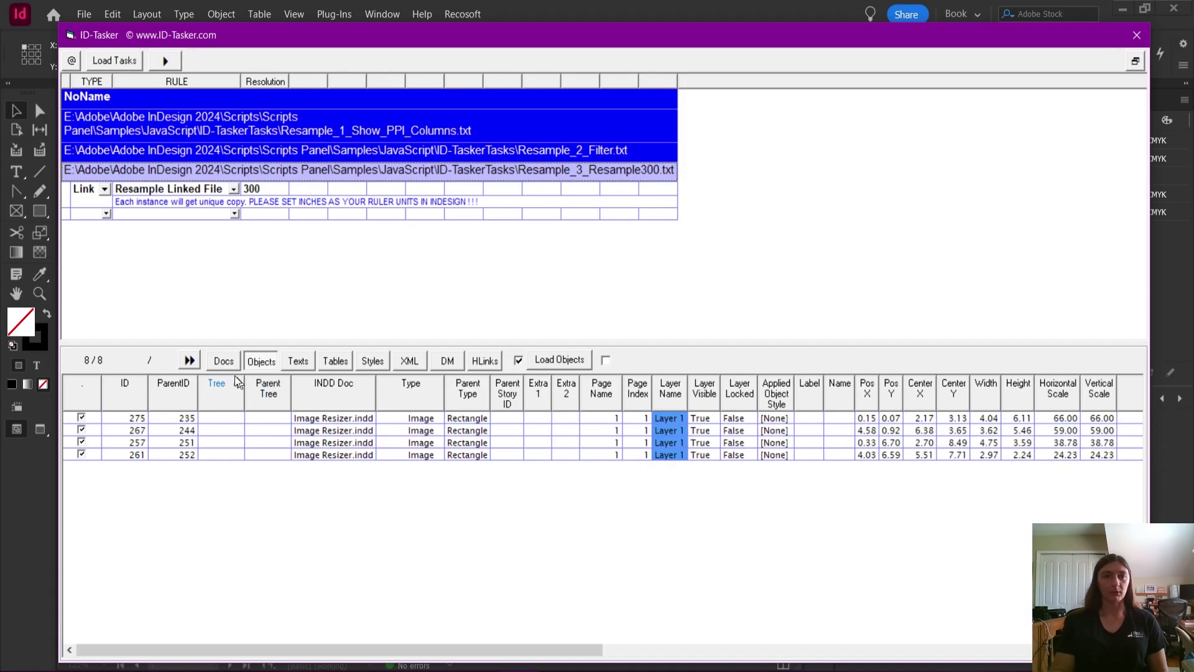
Fast-forward through the remaining tasks and move the Forward or Revere prompt aside
{"action": "left_click", "coordinate": [196, 354]}
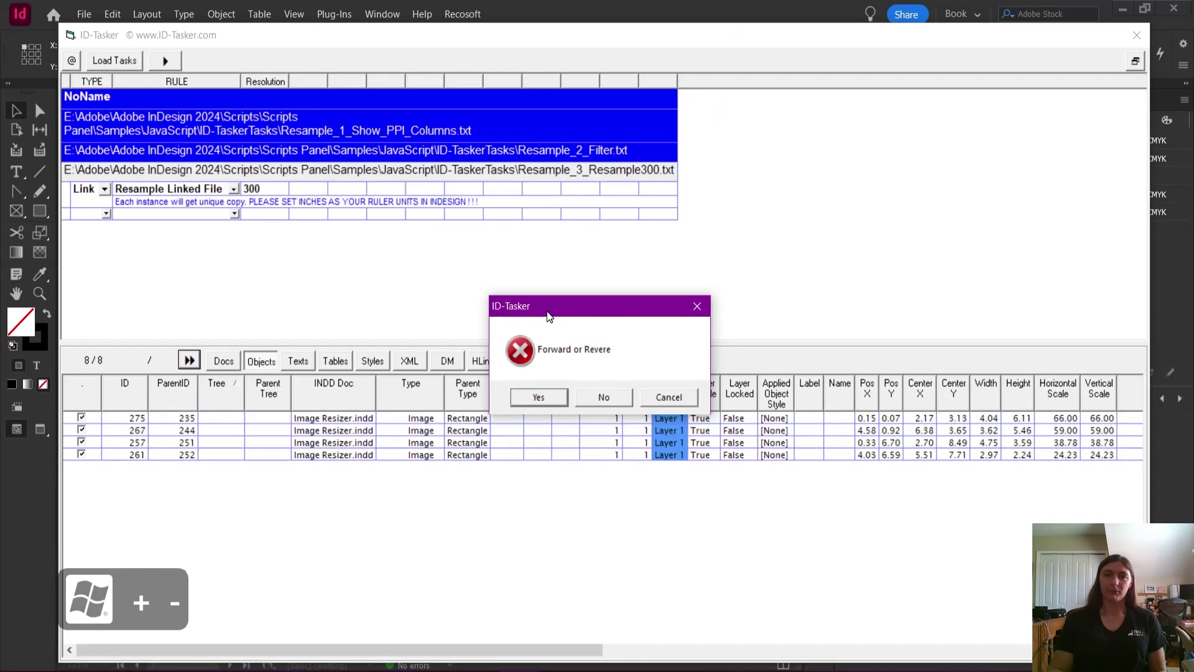
{"action": "left_click_drag", "start_coordinate": [549, 316], "coordinate": [495, 331]}
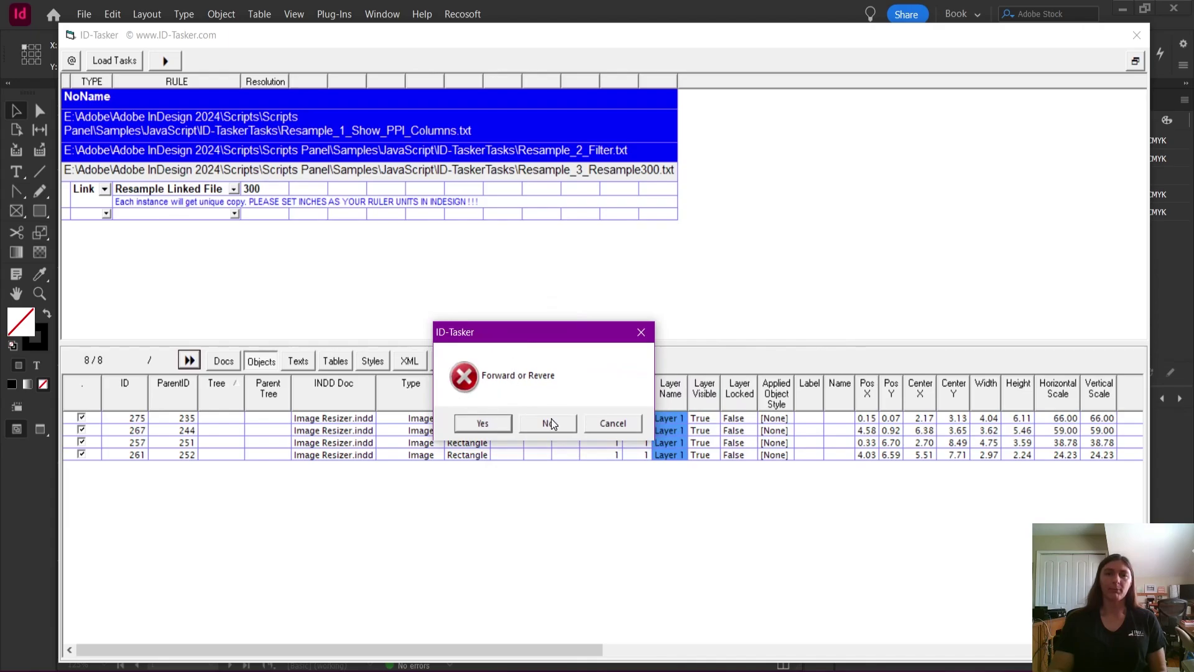
Confirm running the ID-Tasker resample tasks forward so the linked images become 300 PPI
{"action": "left_click", "coordinate": [477, 423]}
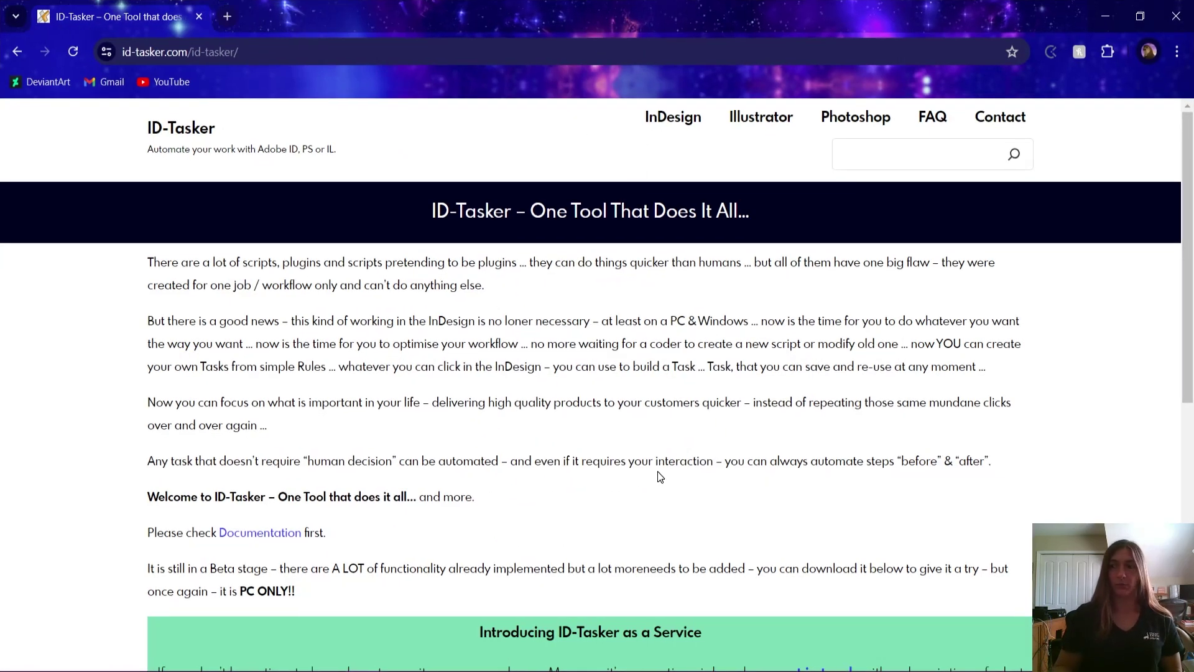
Download the ID-Tasker CC package and select ID-Tasker_CC.exe inside ID-Tasker_CC (3).zip
{"action": "scroll", "coordinate": [564, 347], "scroll_direction": "down", "scroll_amount": 8}
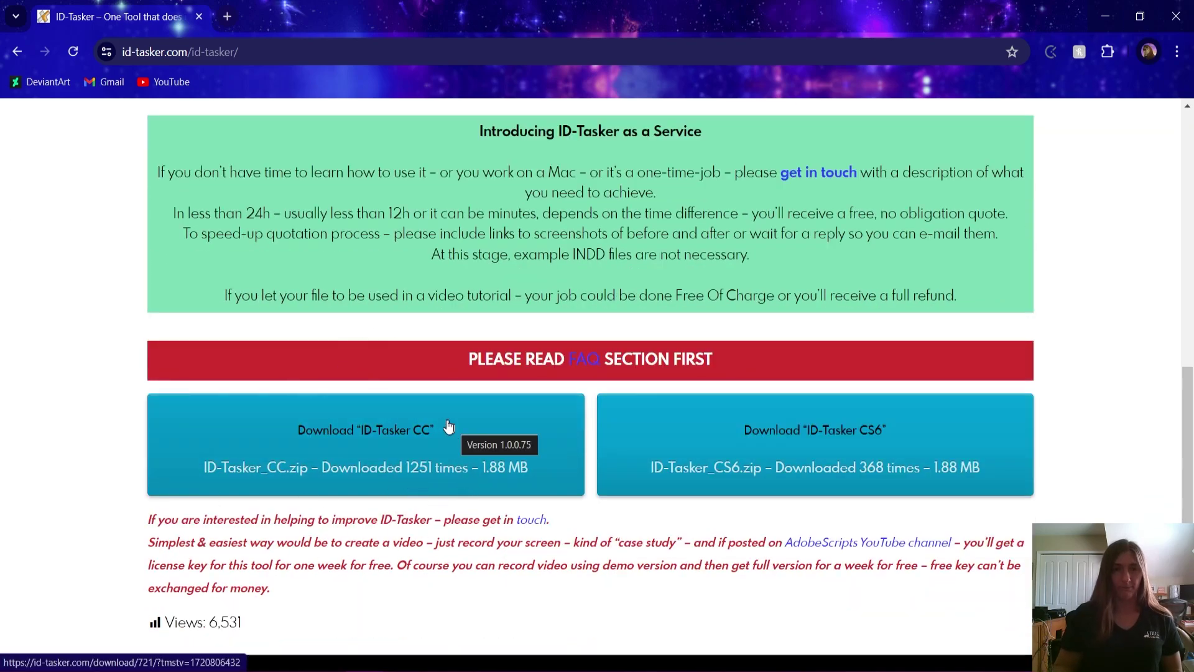
{"action": "left_click", "coordinate": [350, 439]}
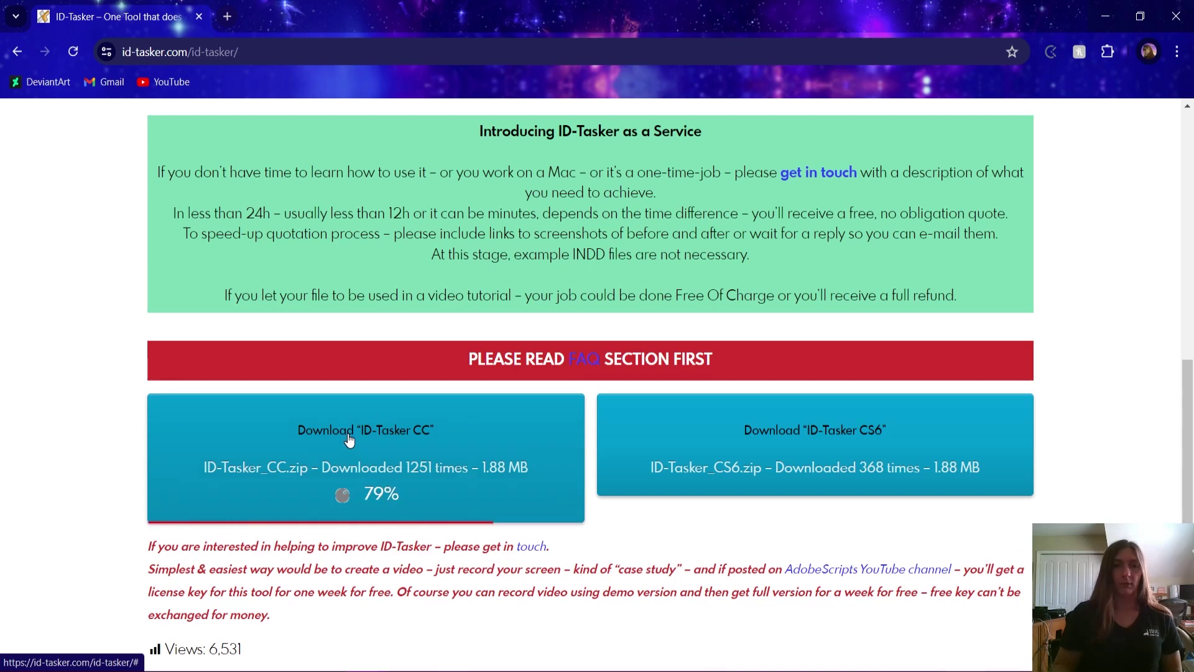
{"action": "left_click", "coordinate": [1121, 51]}
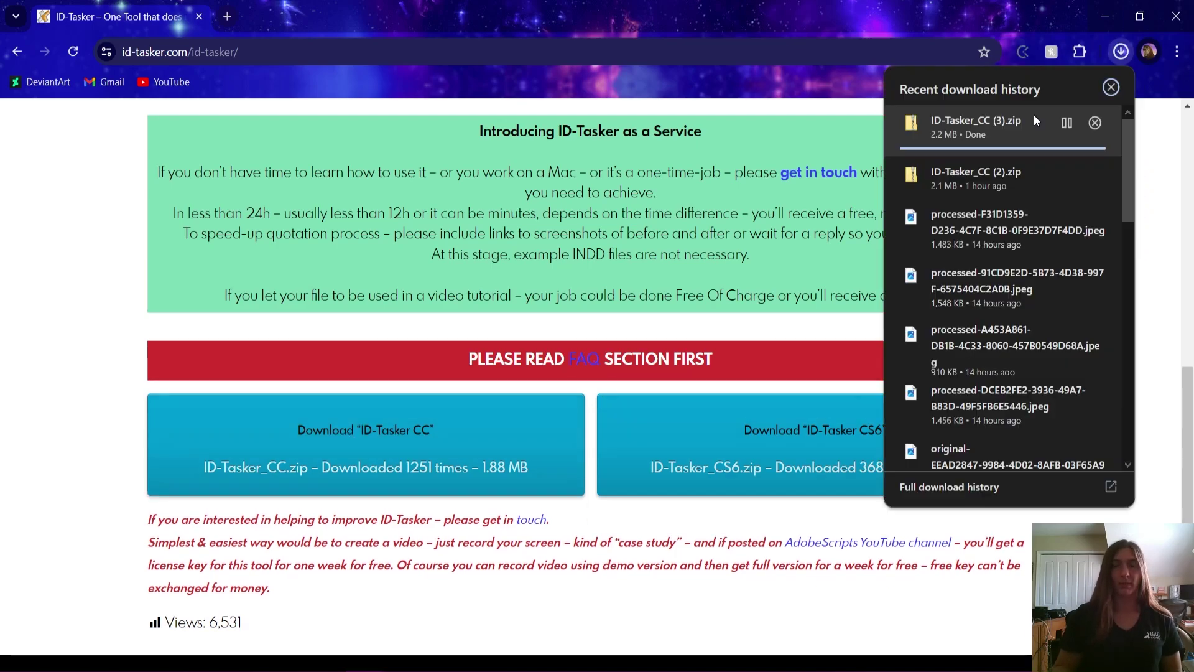
{"action": "left_click", "coordinate": [991, 108]}
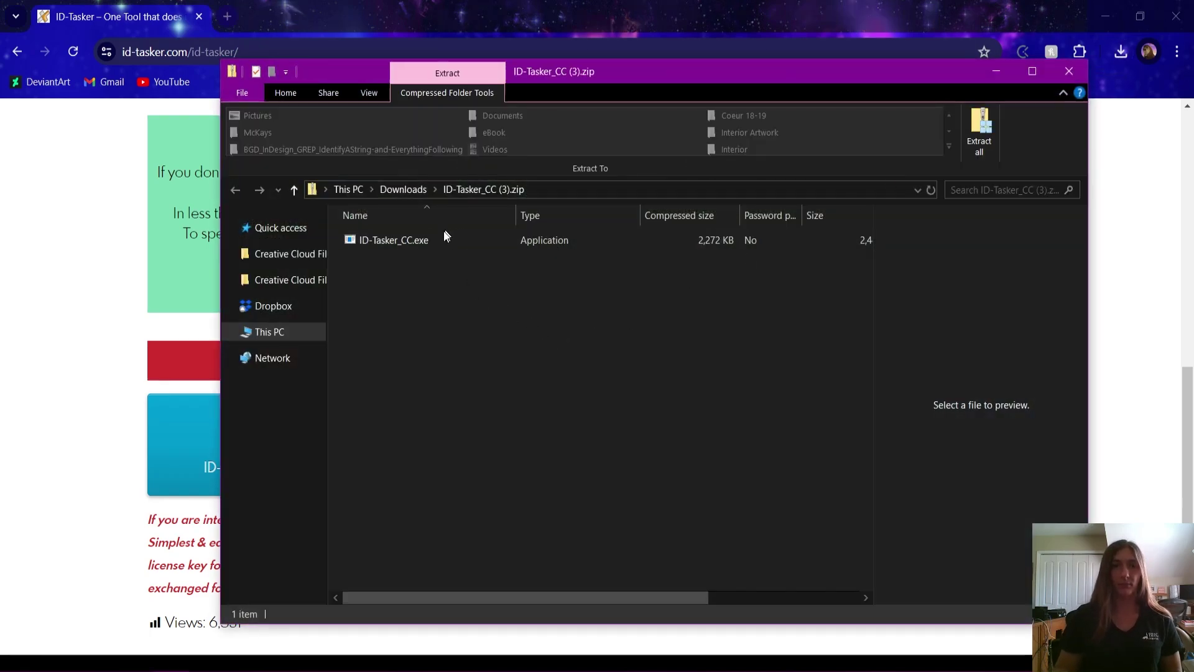
{"action": "left_click", "coordinate": [433, 238]}
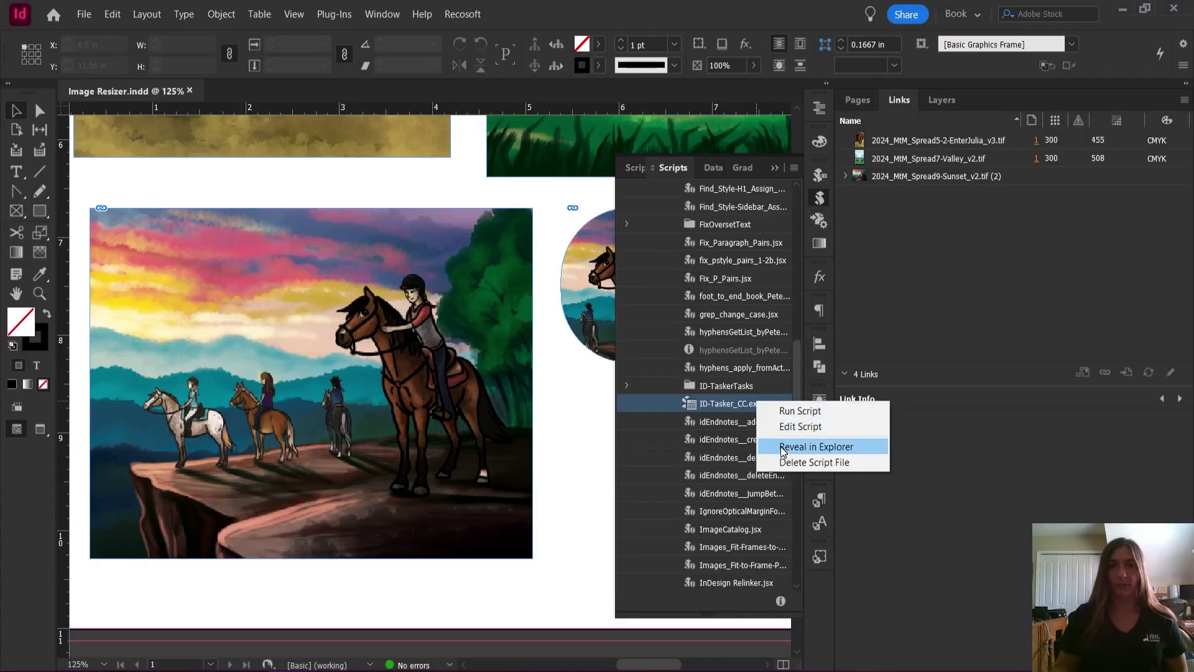
Replace the old ID-Tasker_CC.exe in the InDesign scripts folder with the new download
{"action": "left_click", "coordinate": [782, 446]}
{"action": "left_click", "coordinate": [294, 448]}
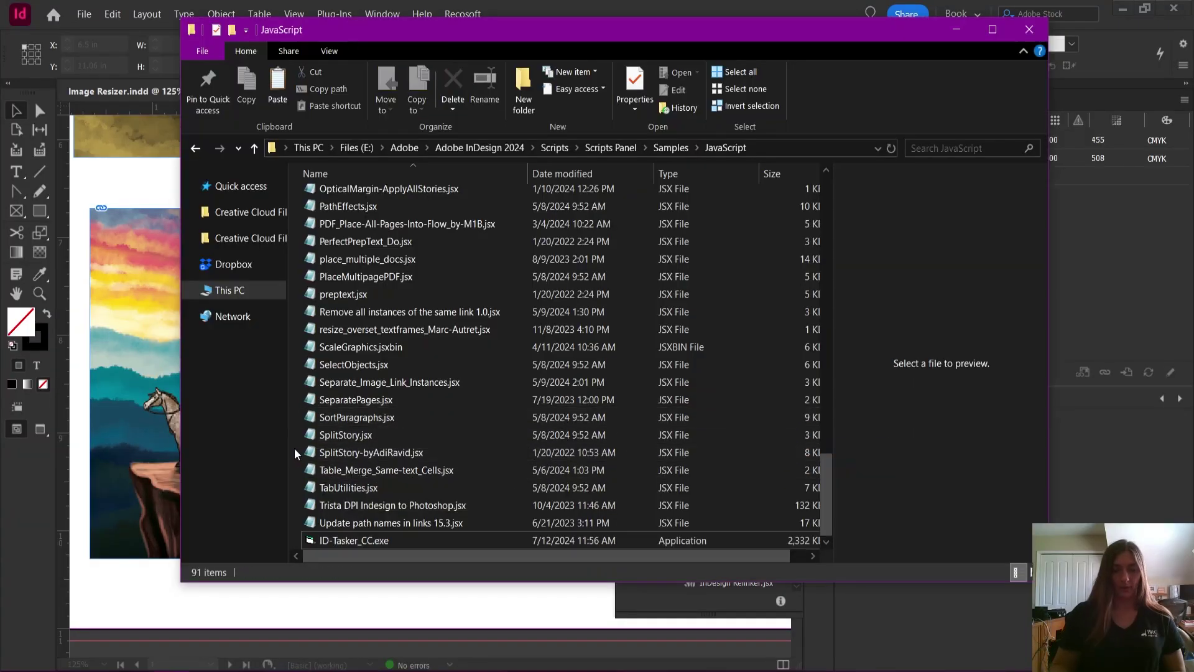
{"action": "key", "text": "ctrl+v"}
{"action": "left_click", "coordinate": [513, 283]}
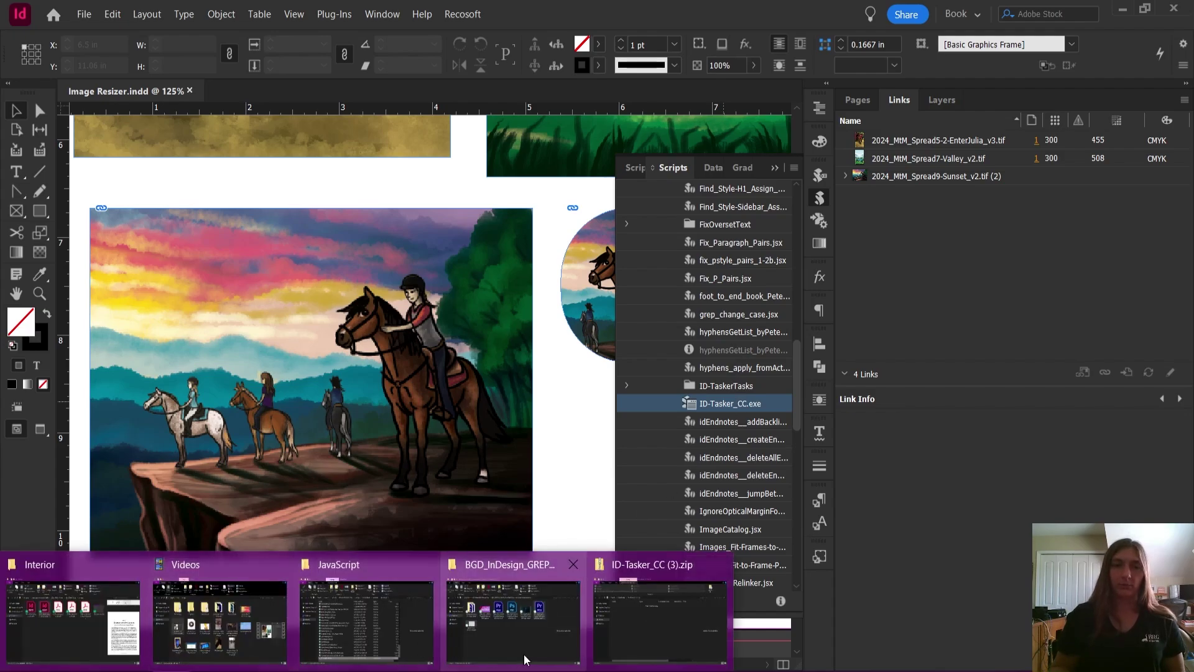
Run ID-Tasker_CC.exe as administrator, past the SmartScreen warning
{"action": "left_click", "coordinate": [401, 635]}
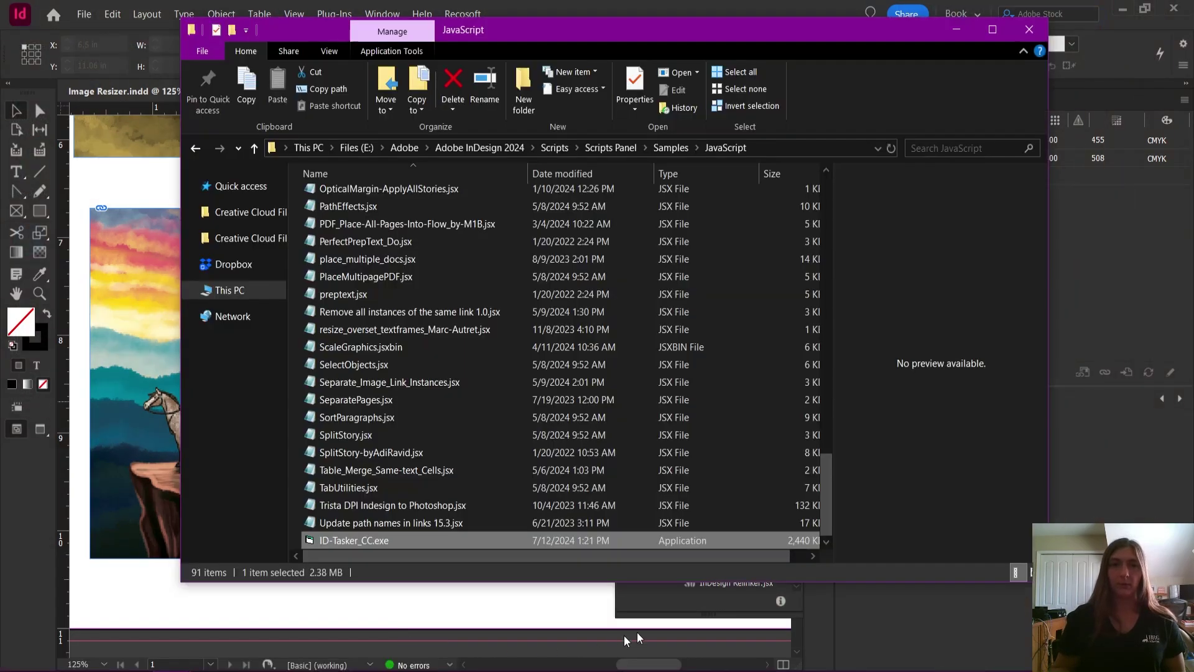
{"action": "right_click", "coordinate": [462, 540]}
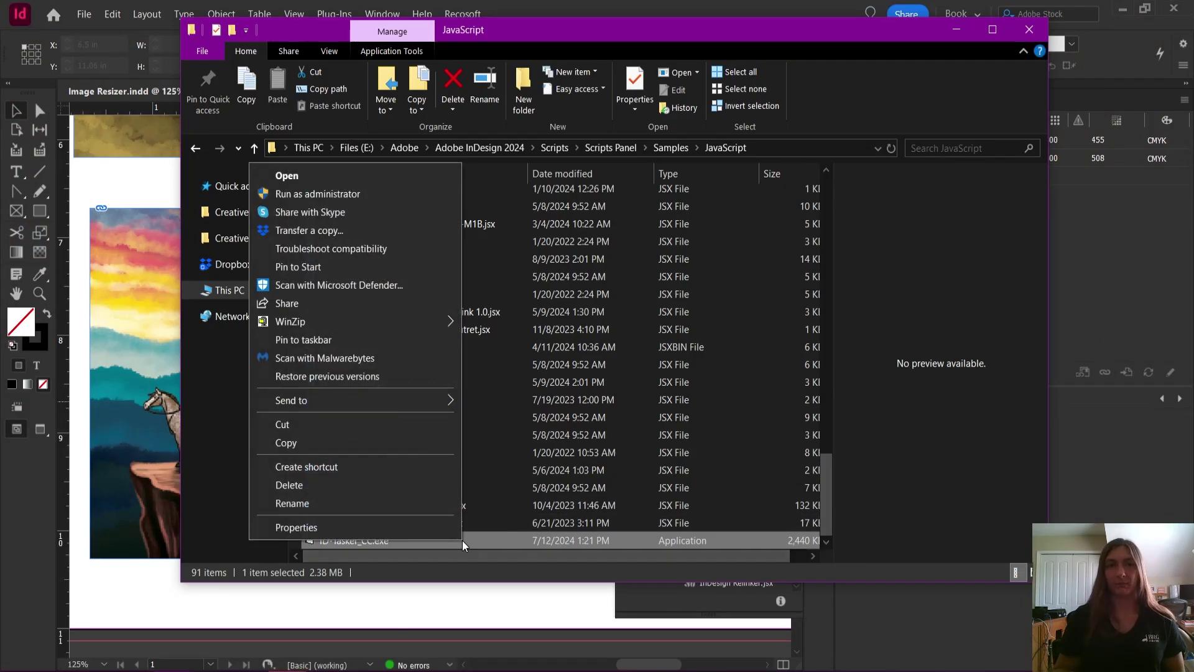
{"action": "left_click", "coordinate": [323, 190]}
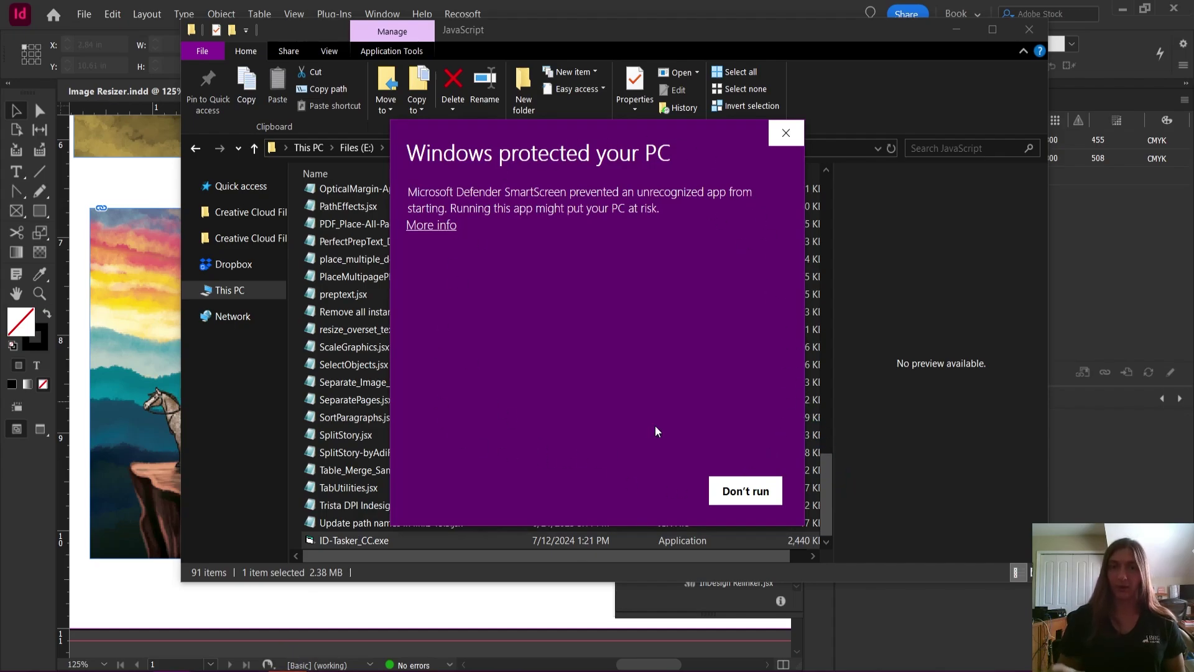
{"action": "left_click", "coordinate": [445, 227]}
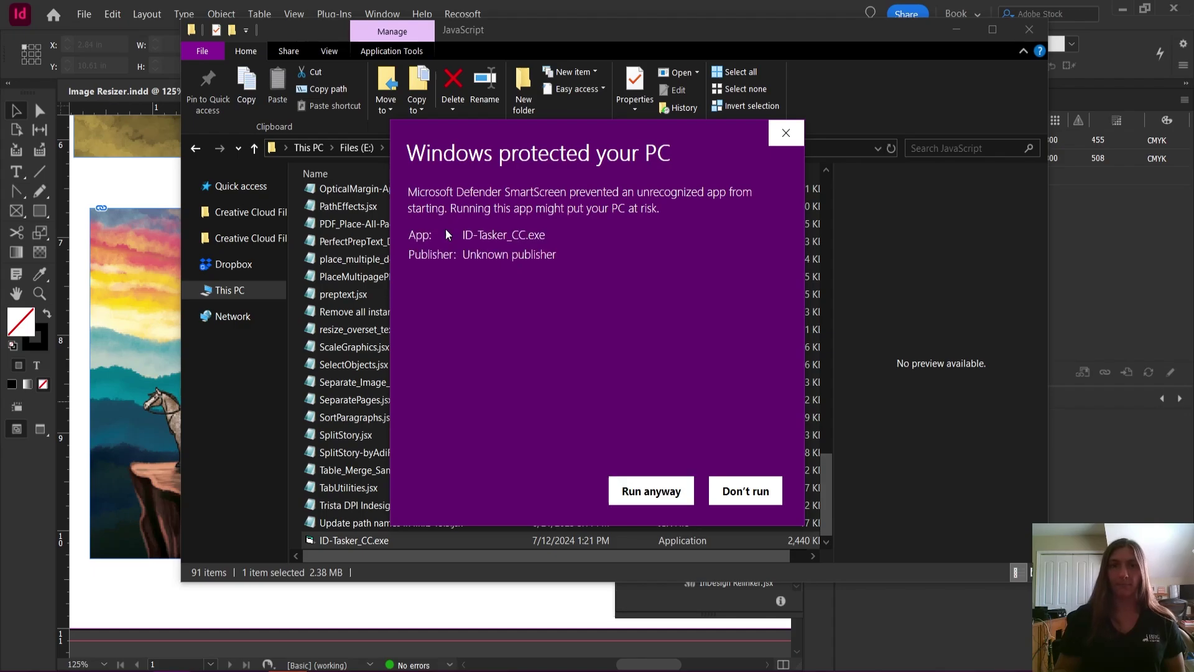
{"action": "left_click", "coordinate": [656, 498]}
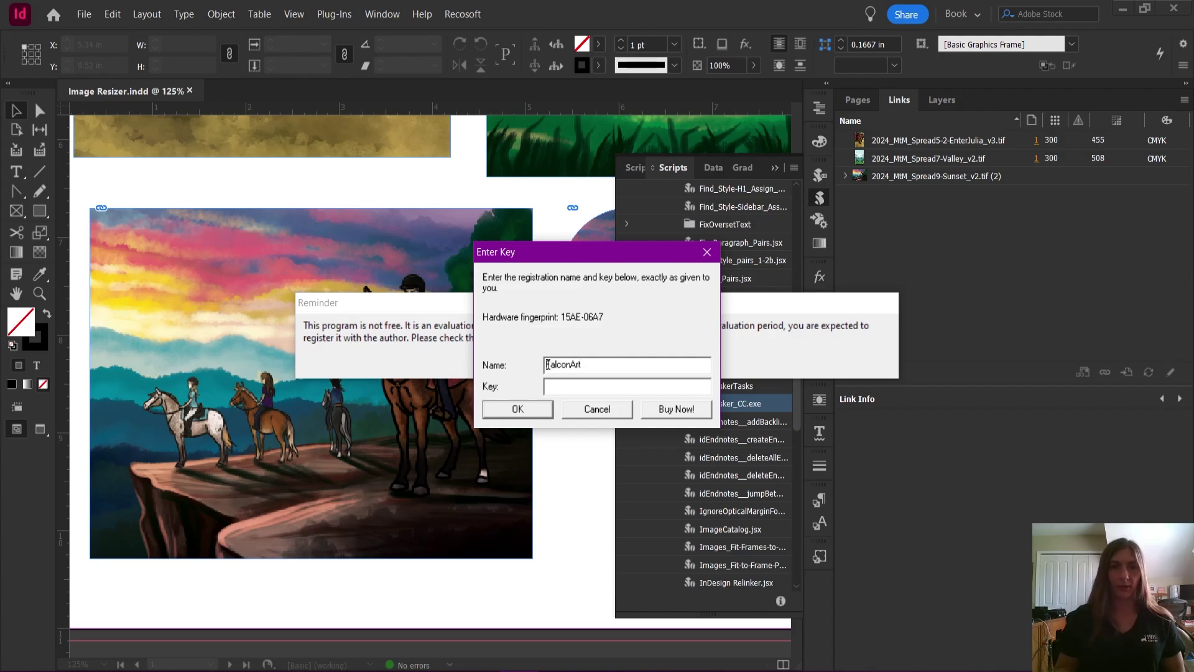
Skip the registration key to continue in evaluation mode, then reposition and enlarge the ID-Tasker window
{"action": "double_click", "coordinate": [607, 367]}
{"action": "left_click", "coordinate": [548, 365]}
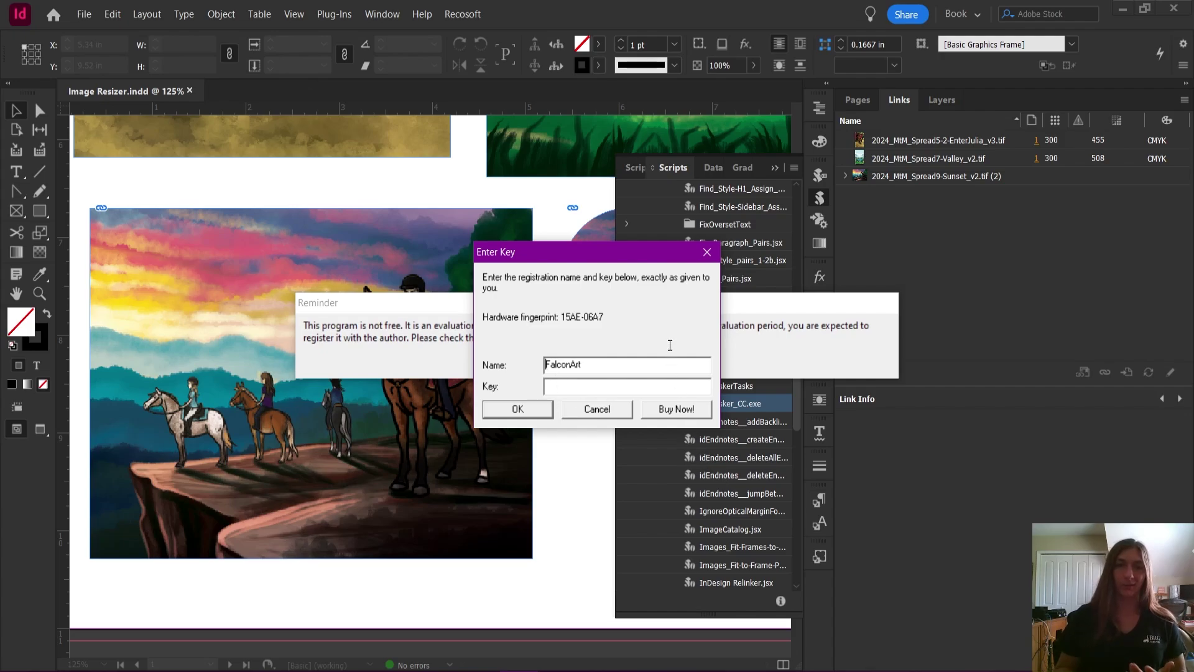
{"action": "key", "text": "Escape"}
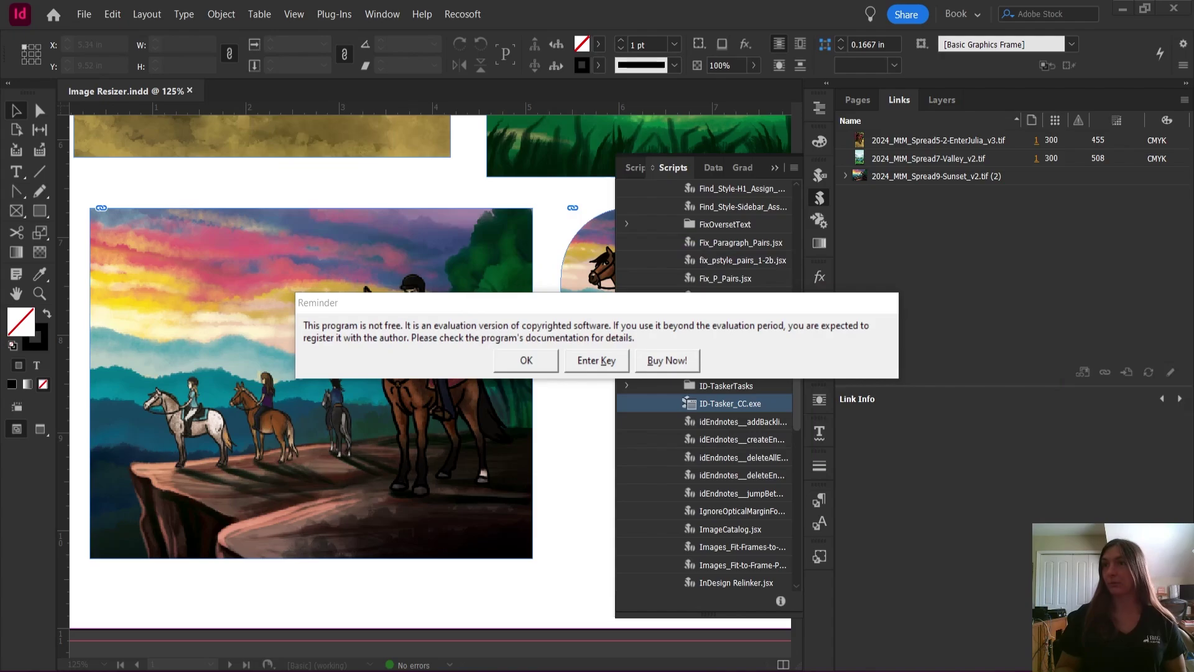
{"action": "key", "text": "Return"}
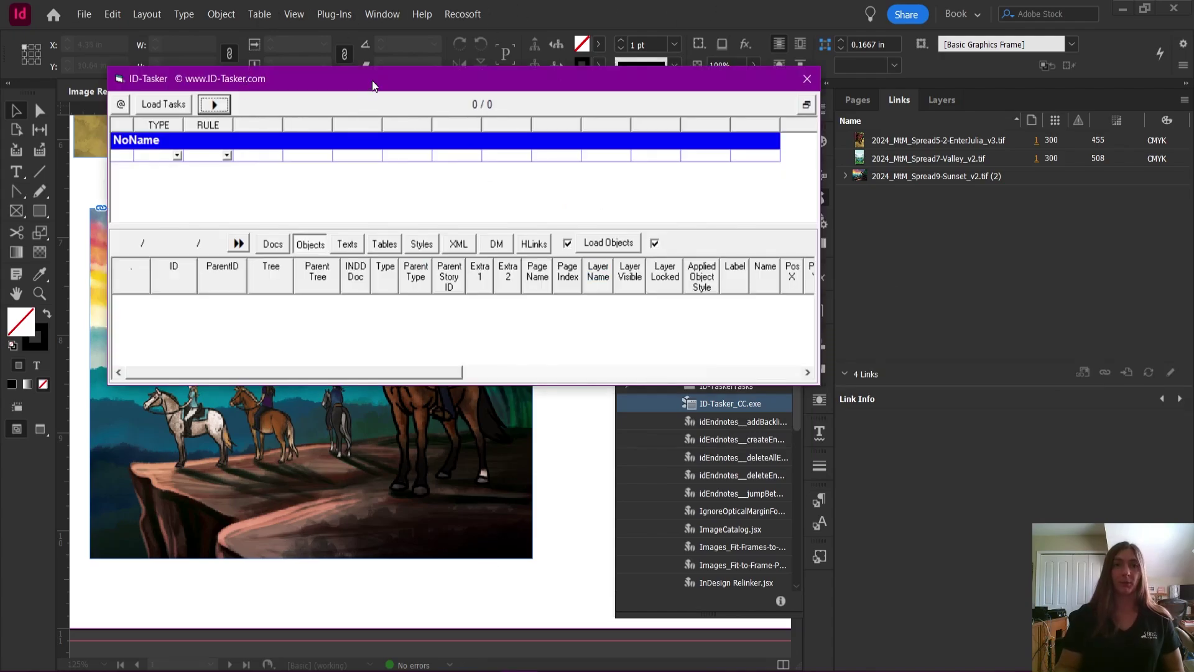
{"action": "left_click_drag", "start_coordinate": [372, 81], "coordinate": [335, 38]}
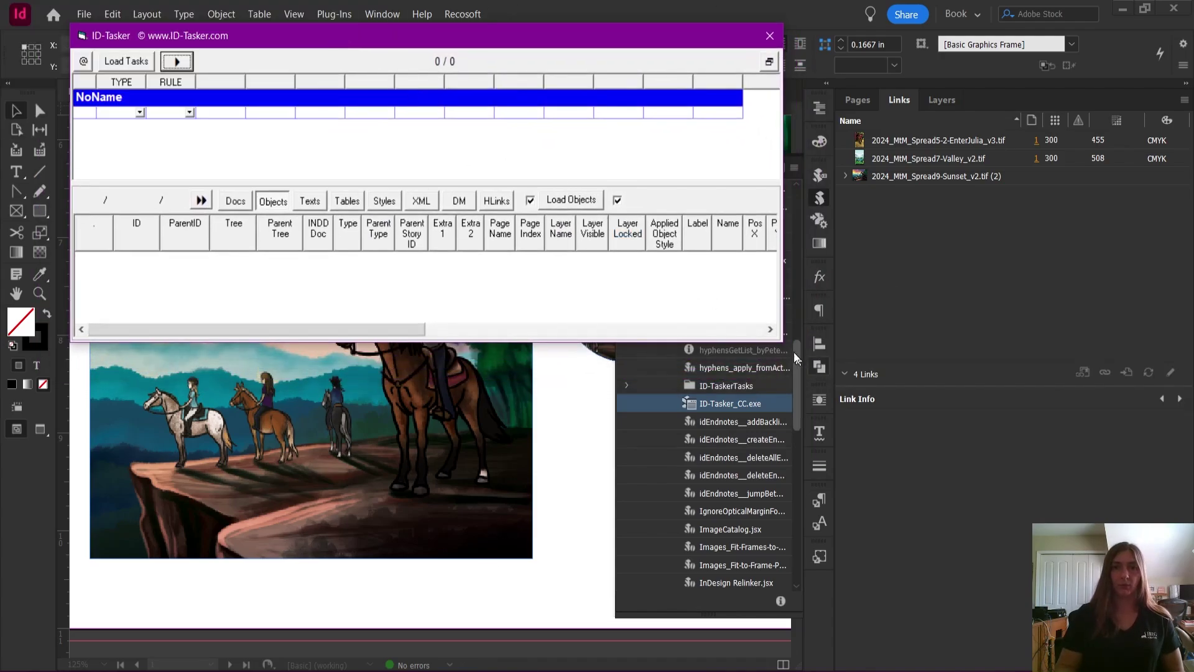
{"action": "left_click_drag", "start_coordinate": [783, 343], "coordinate": [1119, 628]}
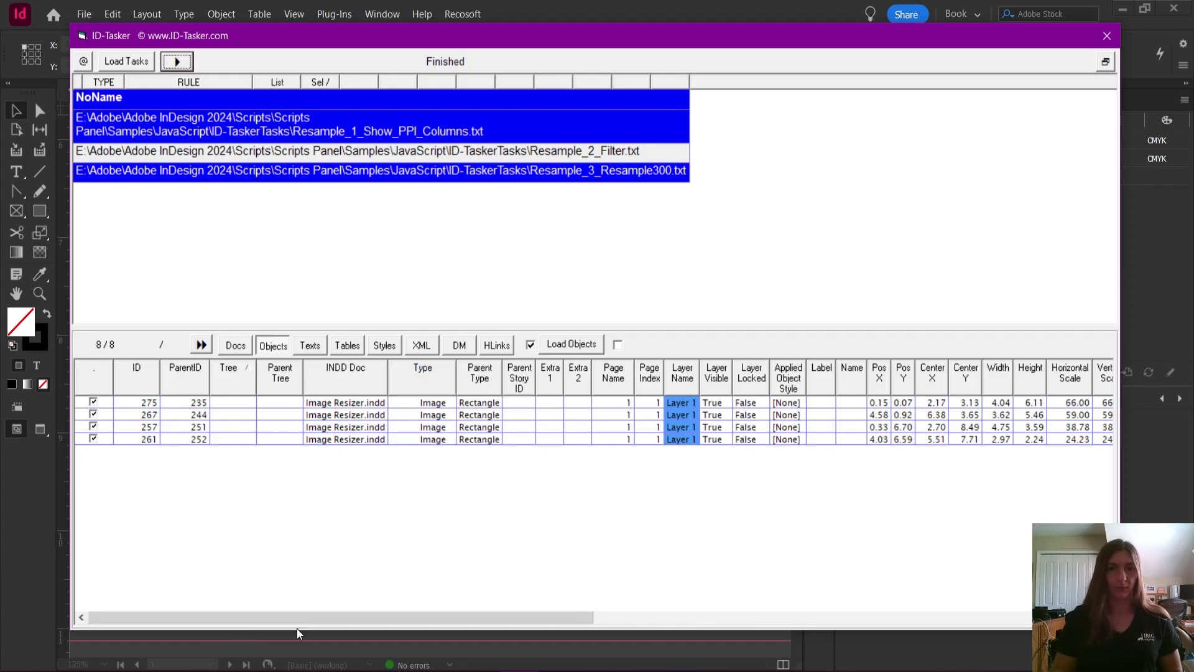
Review the images' PPI columns, then run Show PPI and Resample_2_Filter, excluding Resample_3_Resample300
{"action": "left_click_drag", "start_coordinate": [298, 622], "coordinate": [987, 628]}
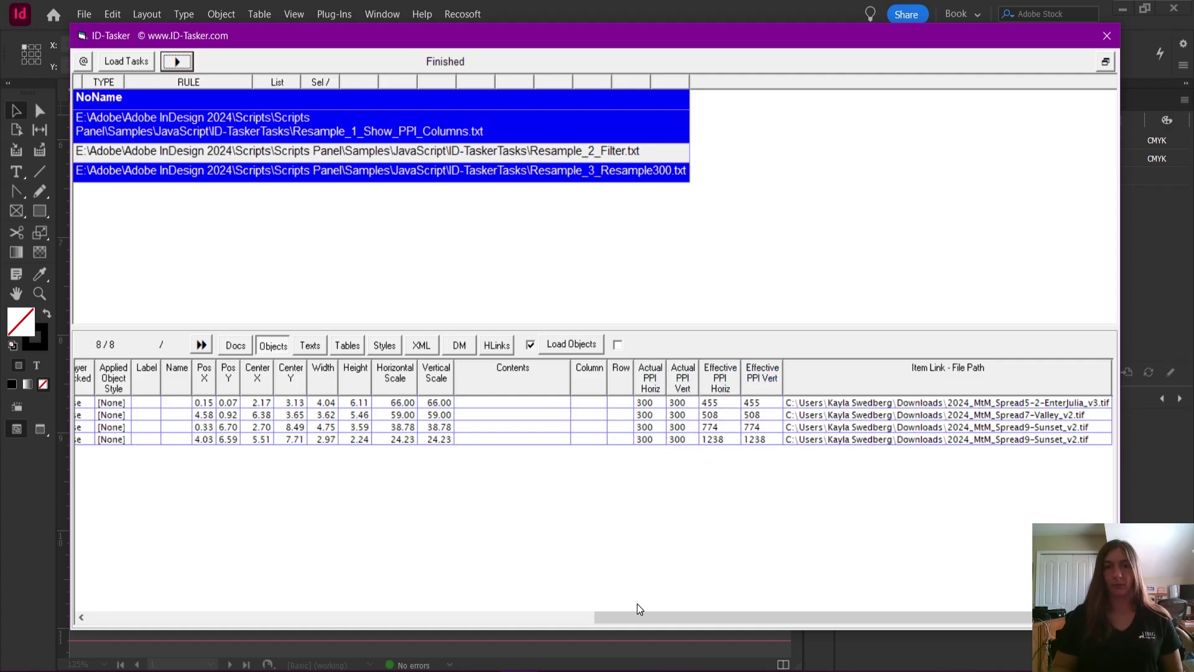
{"action": "left_click_drag", "start_coordinate": [629, 616], "coordinate": [60, 591]}
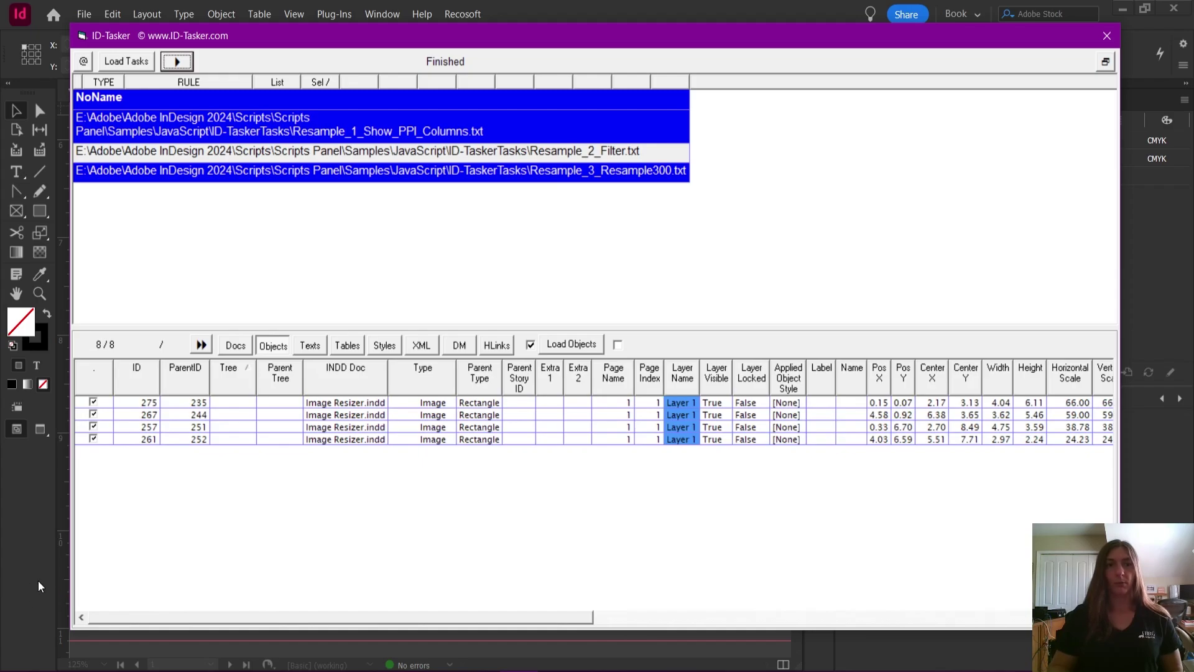
{"action": "left_click", "coordinate": [304, 203]}
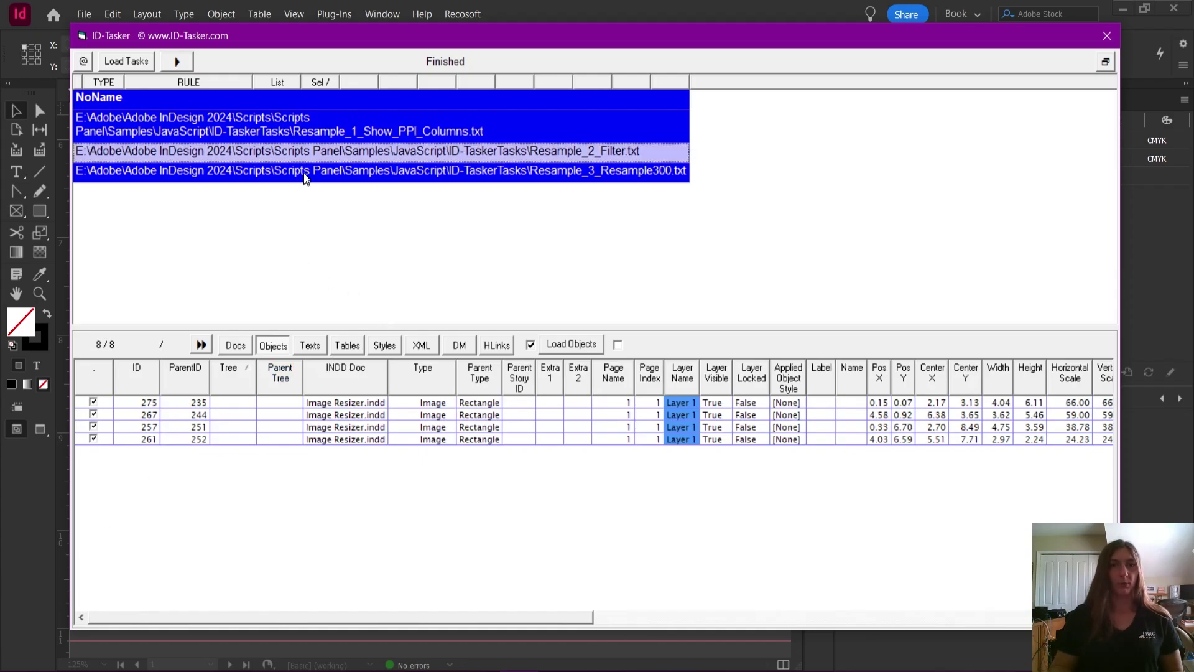
{"action": "left_click", "coordinate": [304, 174]}
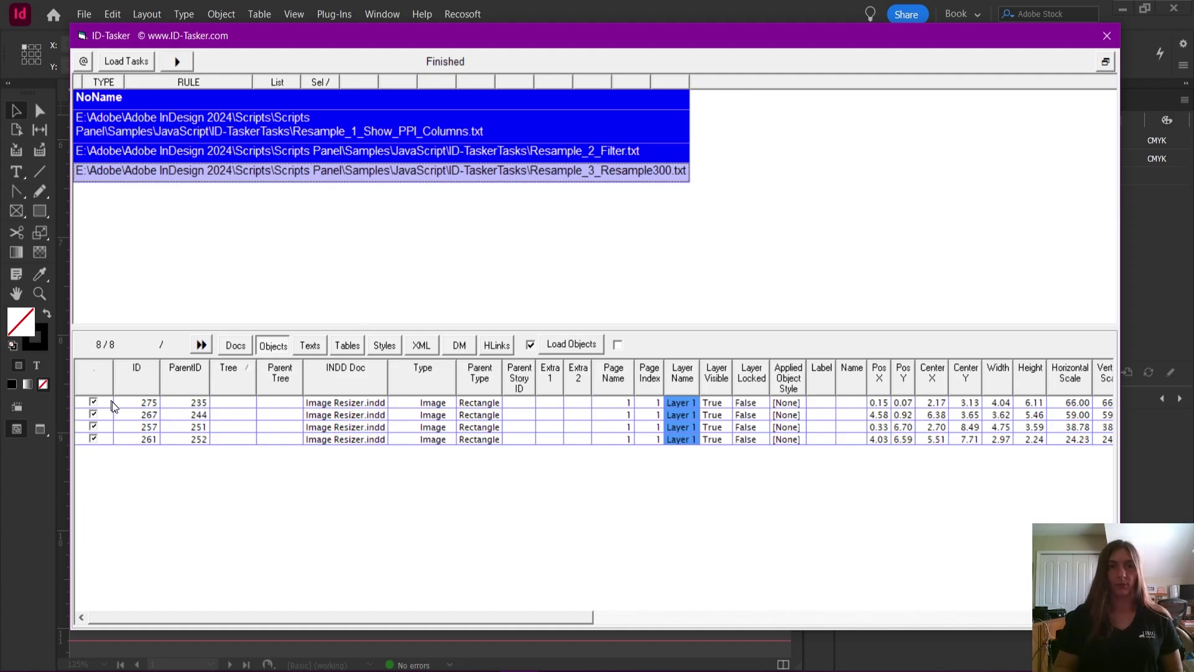
{"action": "left_click", "coordinate": [207, 344]}
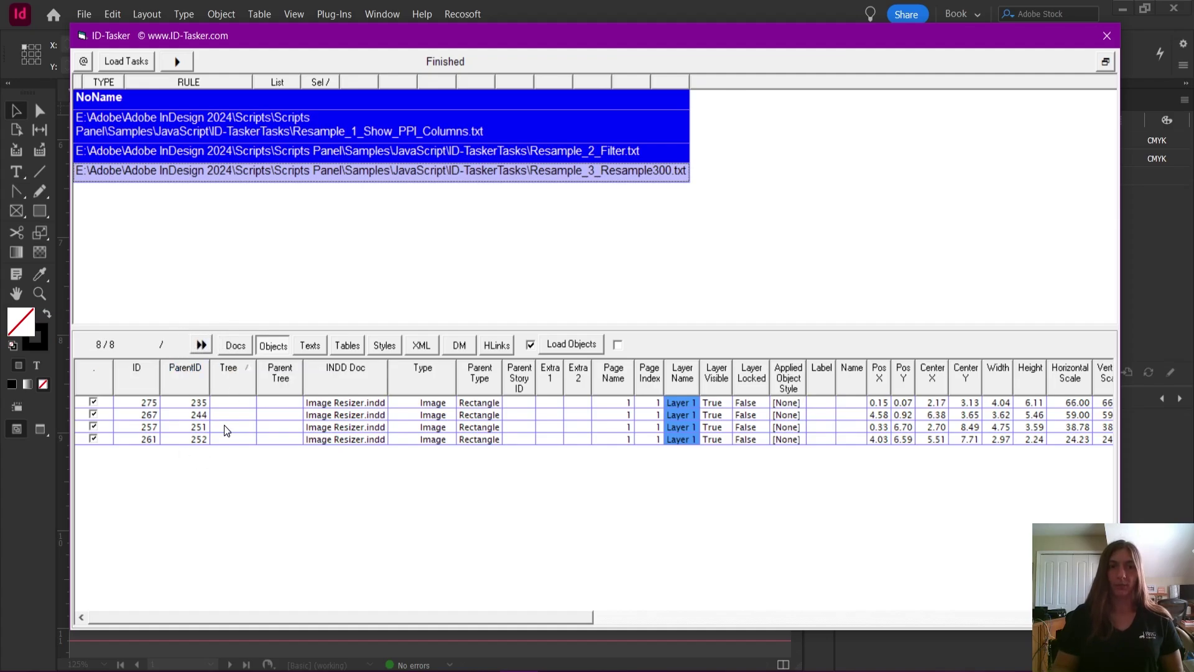
{"action": "left_click", "coordinate": [201, 344]}
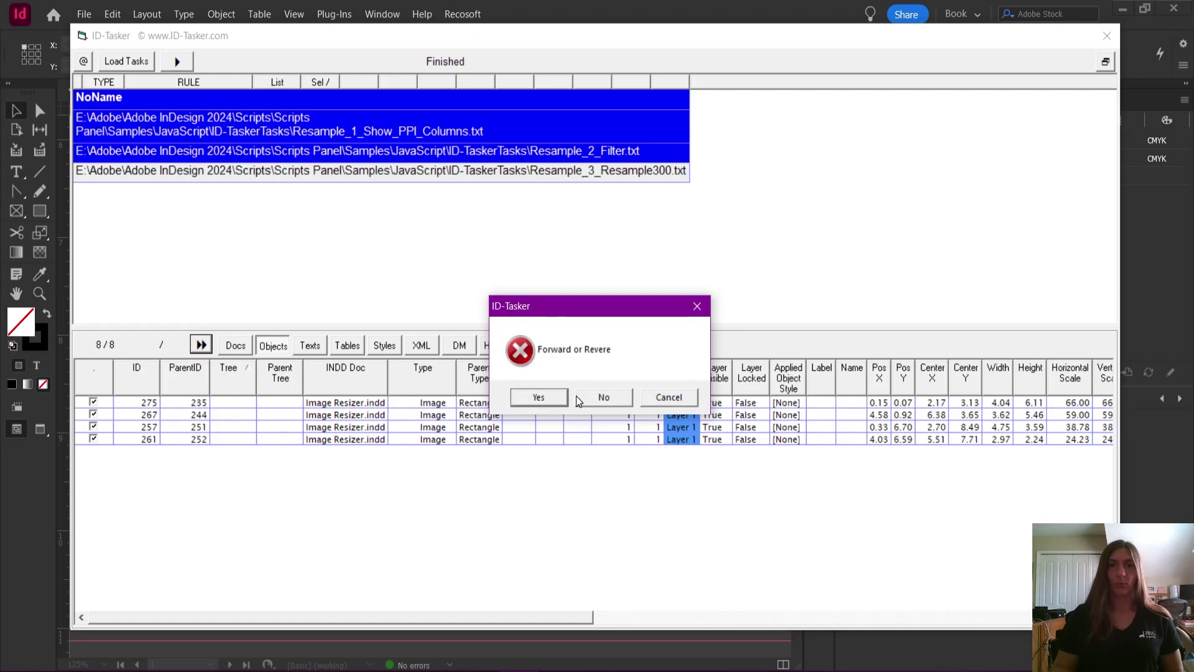
Run the tasks forward and let Photoshop finish resampling the four images to 300 PPI
{"action": "left_click_drag", "start_coordinate": [560, 305], "coordinate": [614, 242]}
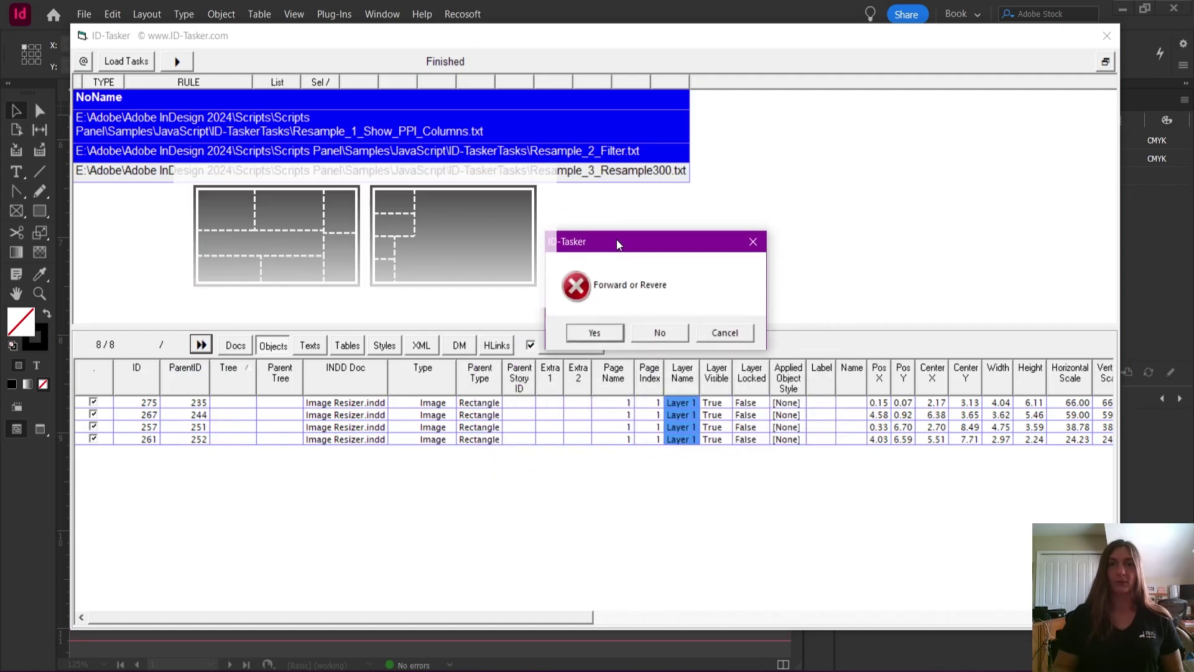
{"action": "left_click", "coordinate": [608, 336]}
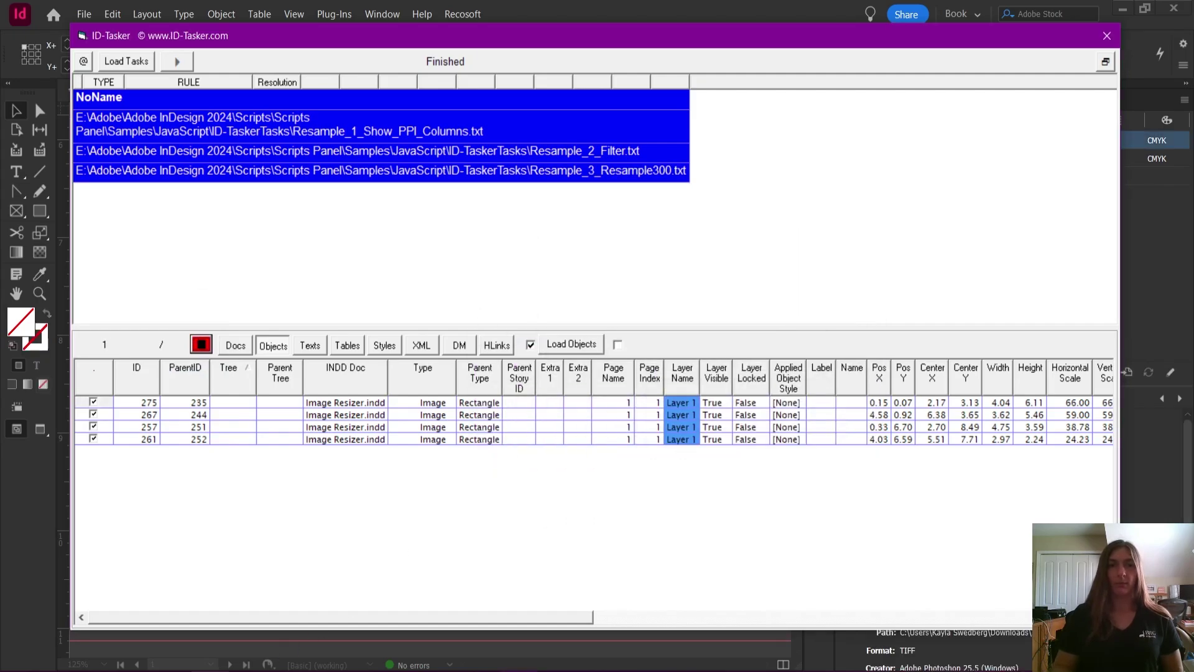
{"action": "left_click", "coordinate": [250, 665]}
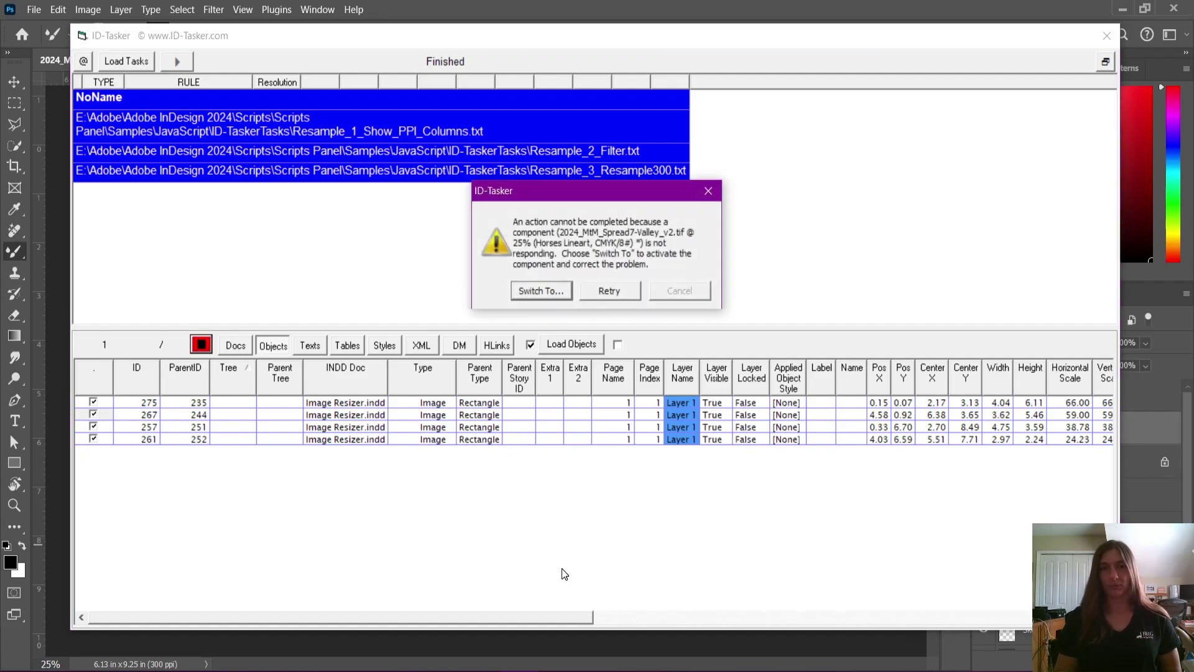
{"action": "left_click", "coordinate": [540, 291]}
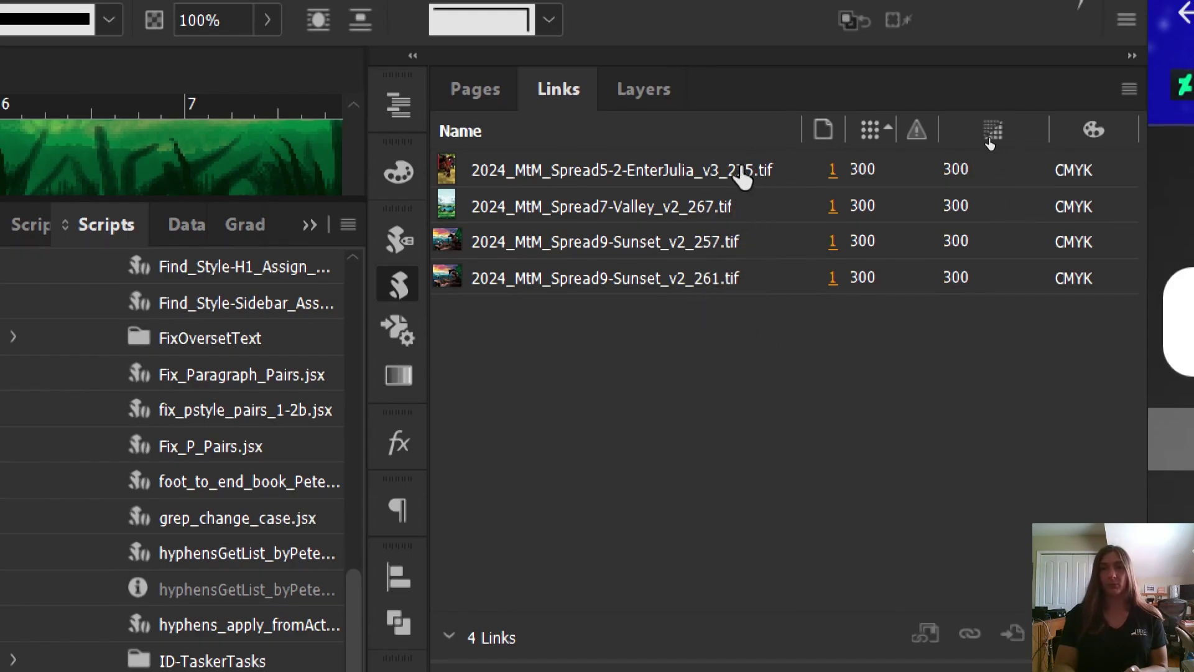
Verify the renamed TIFF links (_275, _267, _257, _261) each read 300/300 PPI
{"action": "mouse_move", "coordinate": [747, 190]}
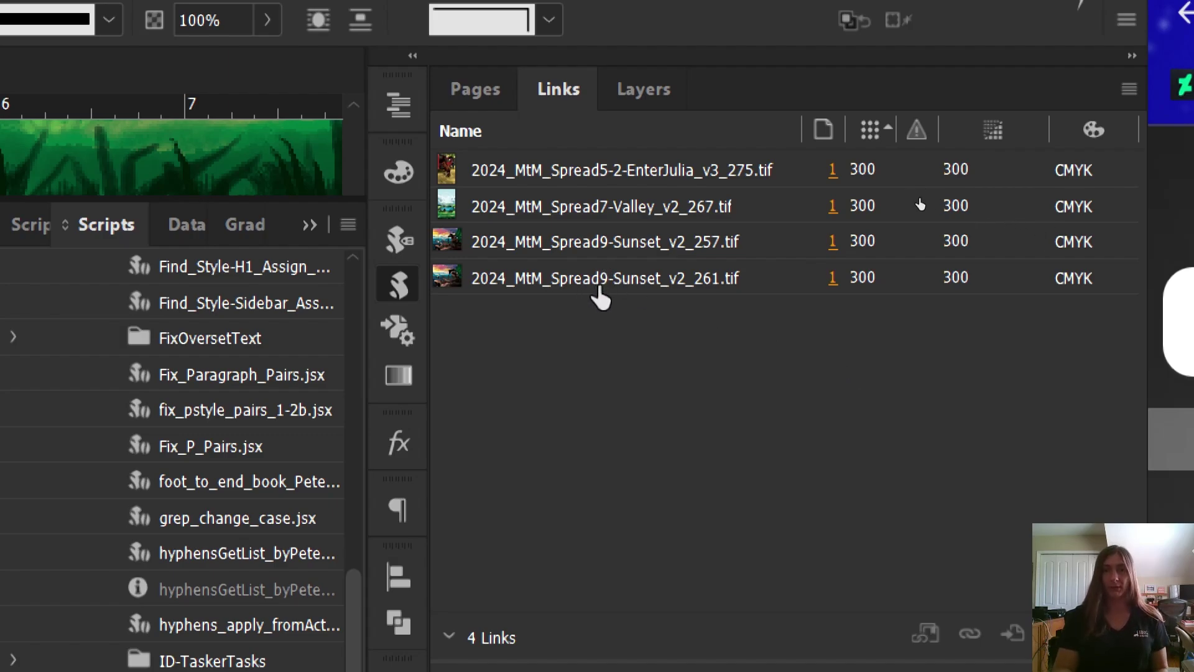
{"action": "mouse_move", "coordinate": [596, 293]}
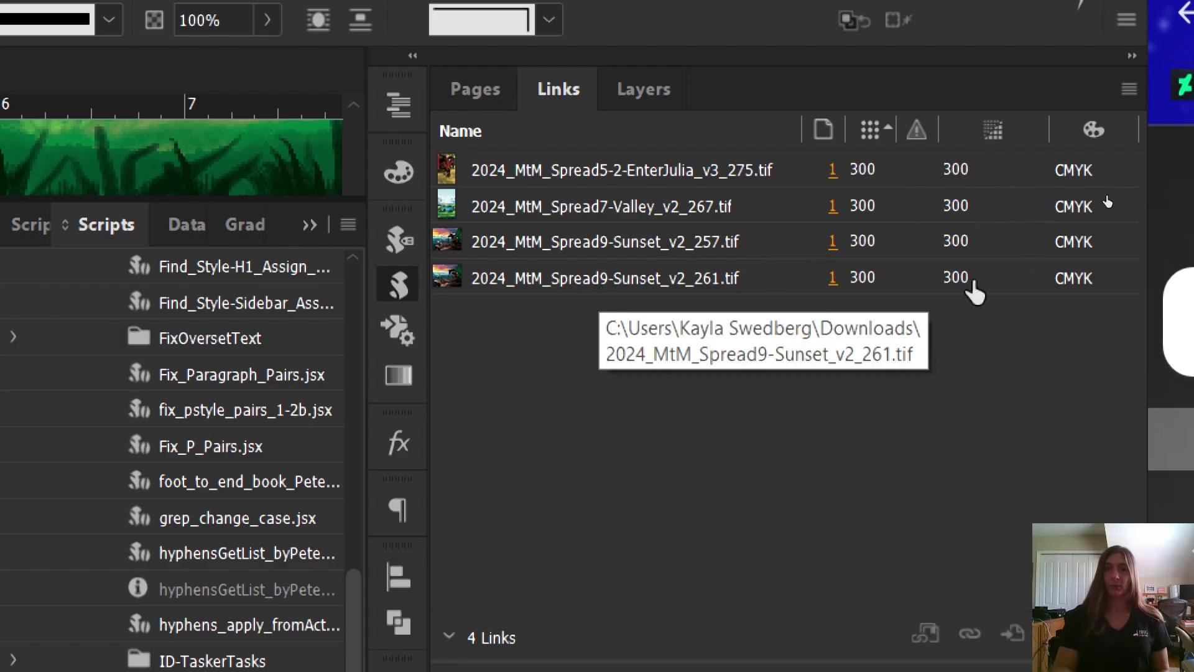